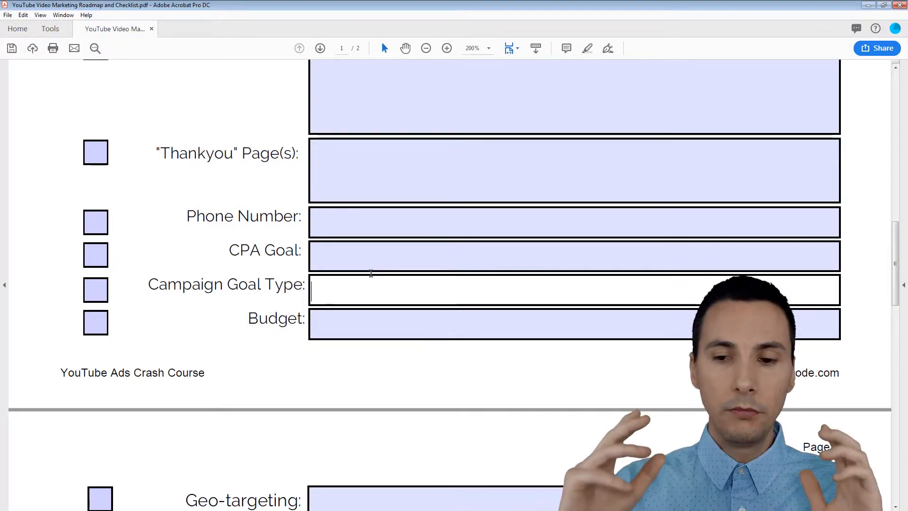
Review the marketing checklist fields from Campaign Goal Type and Budget through Geo-targeting, Ad schedule and Targeting methods.
{"action": "left_click", "coordinate": [367, 335]}
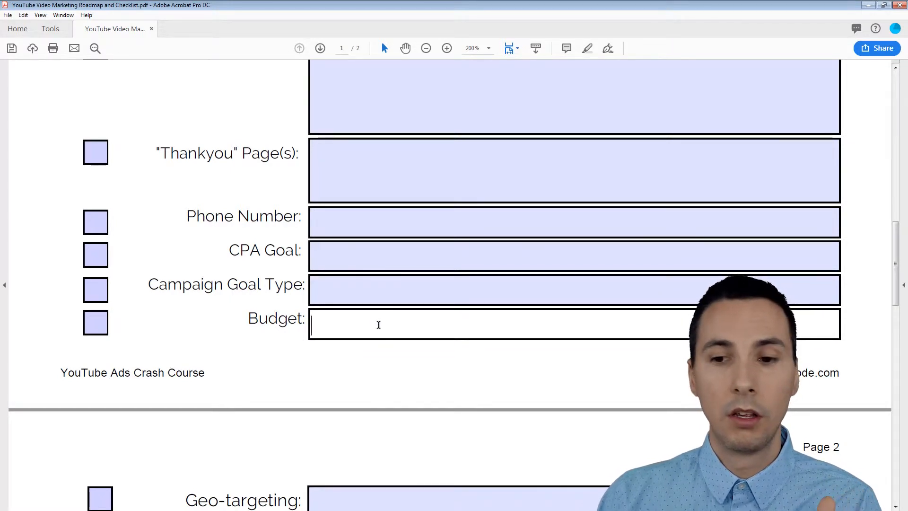
{"action": "left_click", "coordinate": [367, 289]}
{"action": "scroll", "coordinate": [344, 339], "scroll_direction": "down", "scroll_amount": 5}
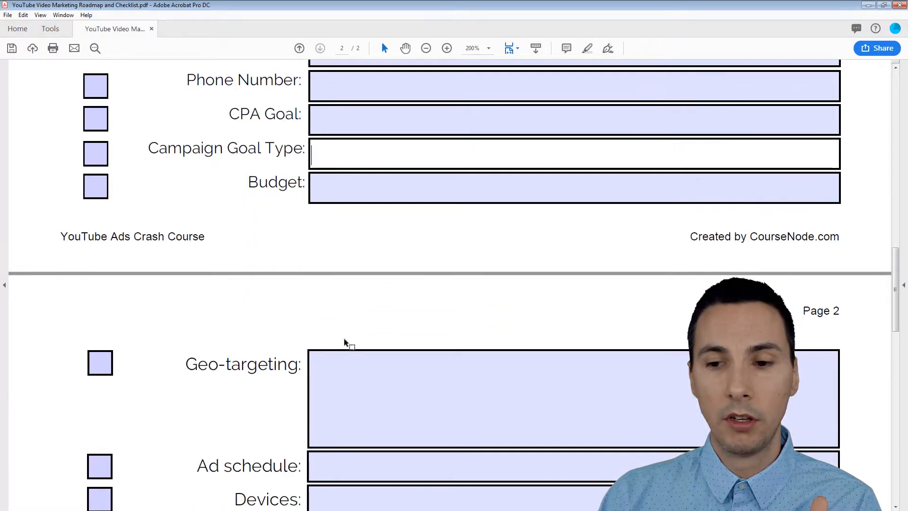
{"action": "left_click", "coordinate": [393, 233]}
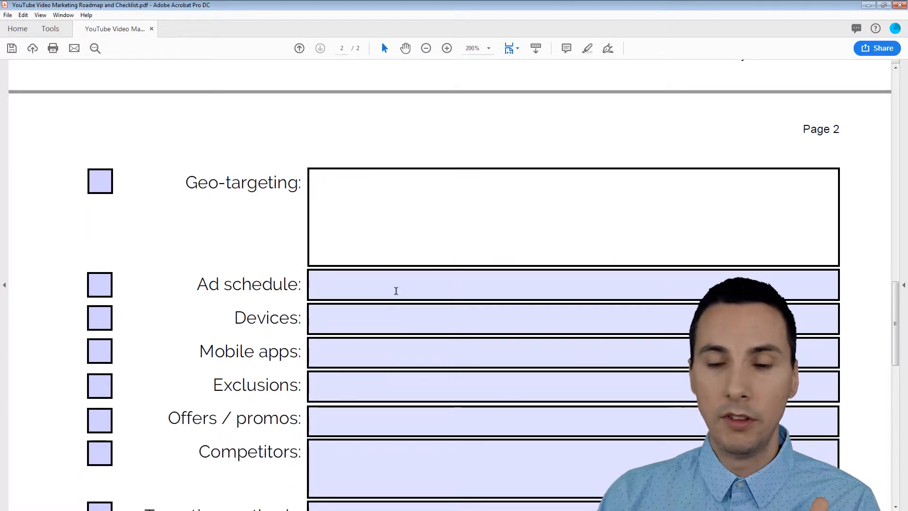
{"action": "mouse_move", "coordinate": [396, 290]}
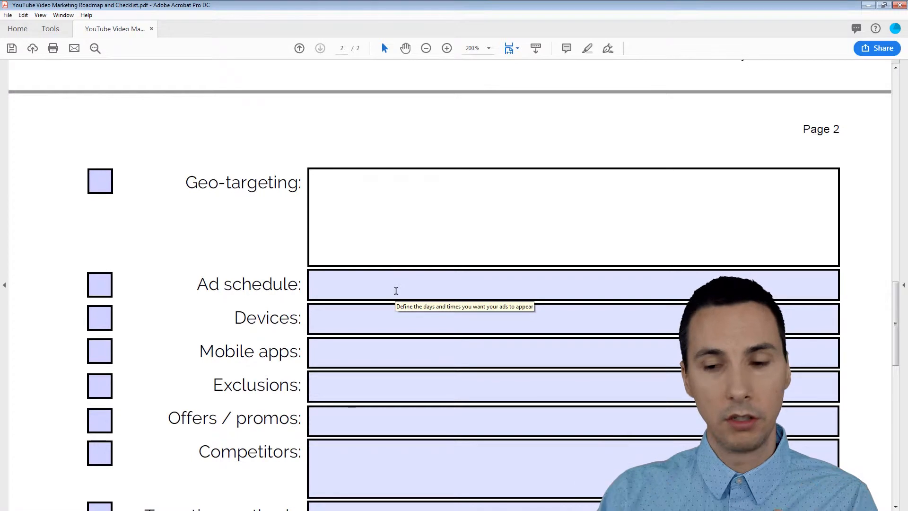
{"action": "scroll", "coordinate": [396, 290], "scroll_direction": "down", "scroll_amount": 3}
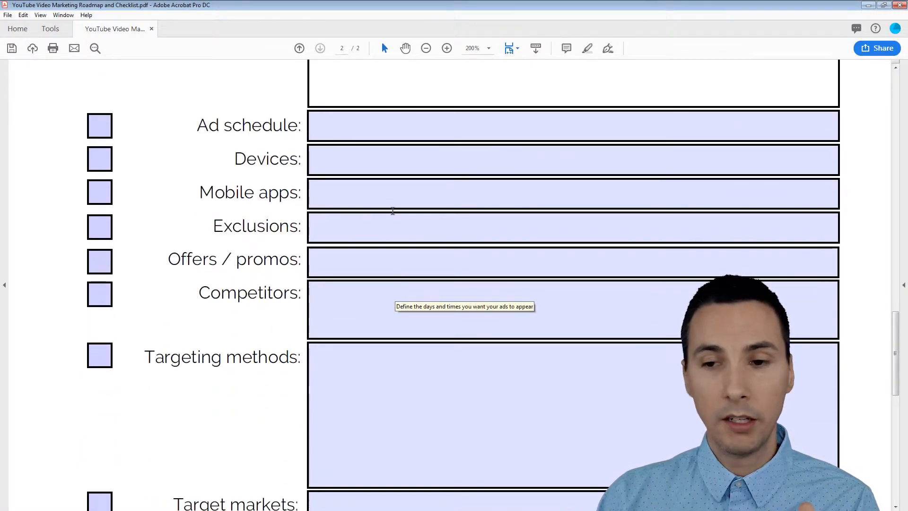
{"action": "mouse_move", "coordinate": [427, 314]}
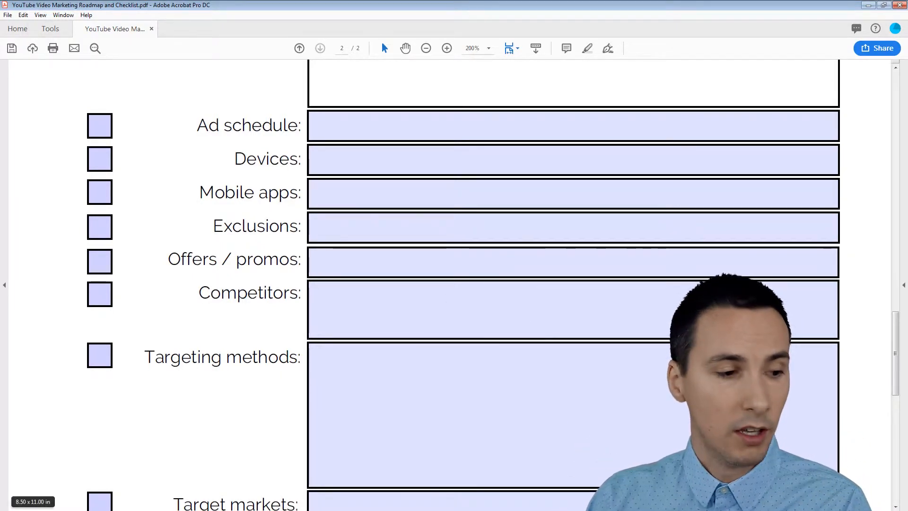
Switch to Google Ads and start creating a new campaign.
{"action": "key", "text": "alt+Tab"}
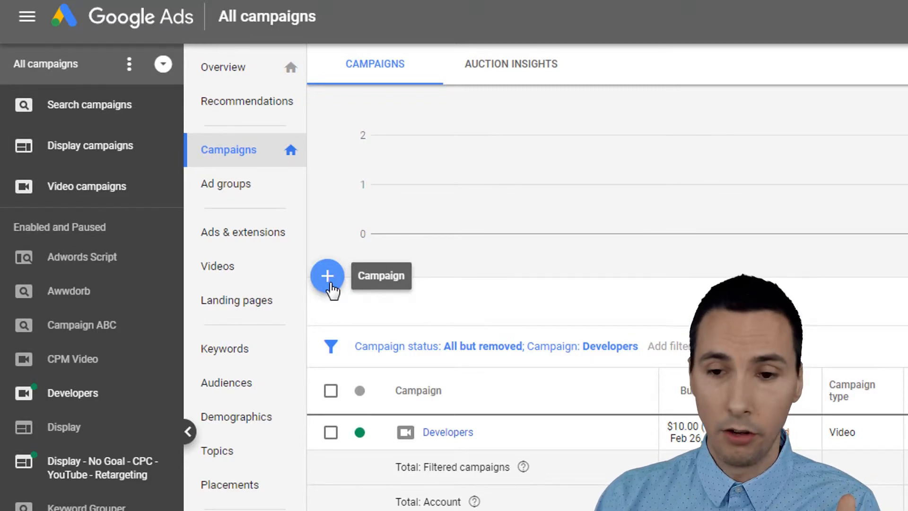
{"action": "left_click", "coordinate": [329, 279]}
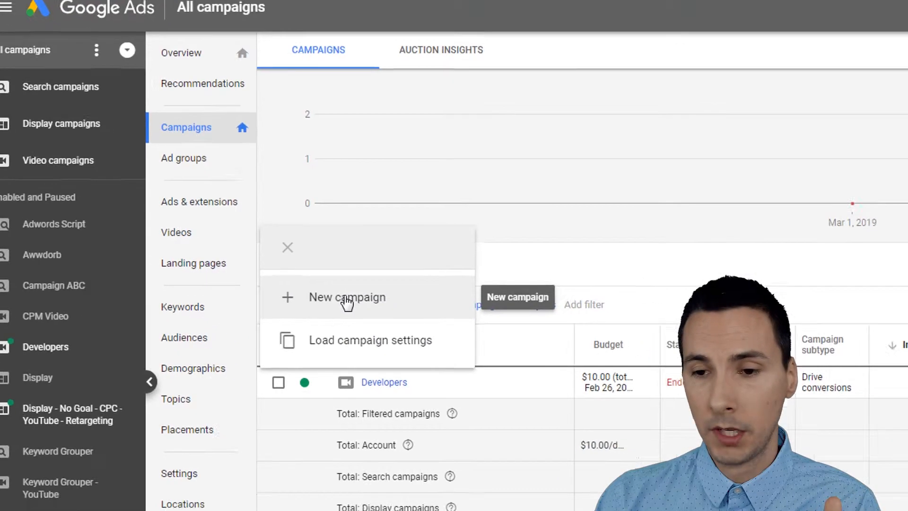
{"action": "left_click", "coordinate": [407, 338]}
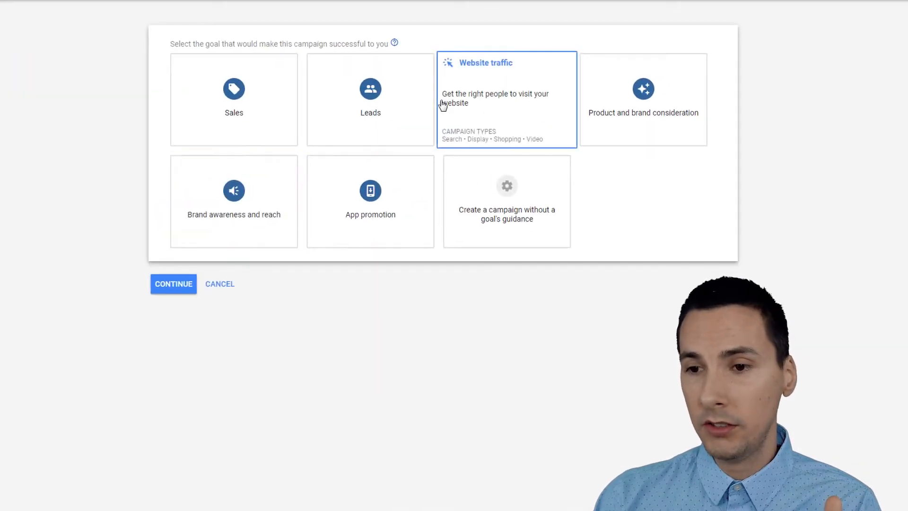
Compare the campaign types offered for the Sales and App promotion goals.
{"action": "left_click", "coordinate": [566, 147]}
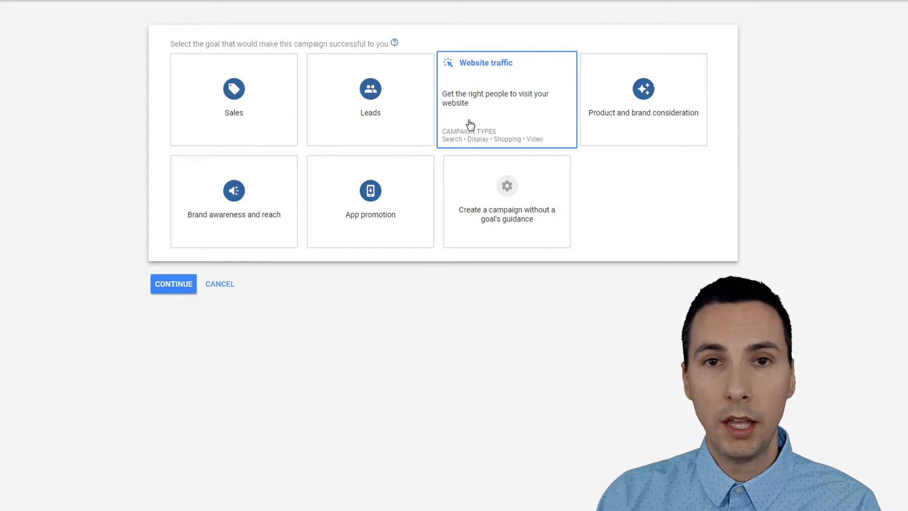
{"action": "left_click", "coordinate": [271, 105]}
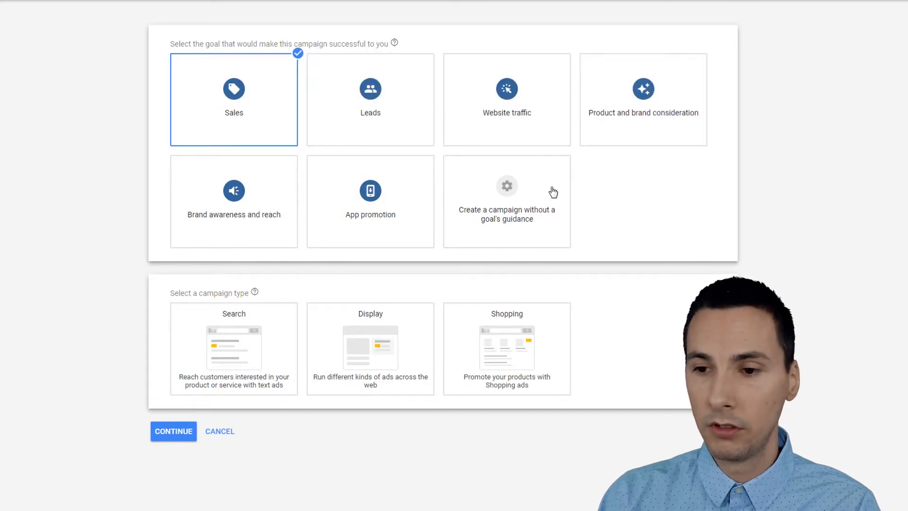
{"action": "left_click", "coordinate": [385, 217]}
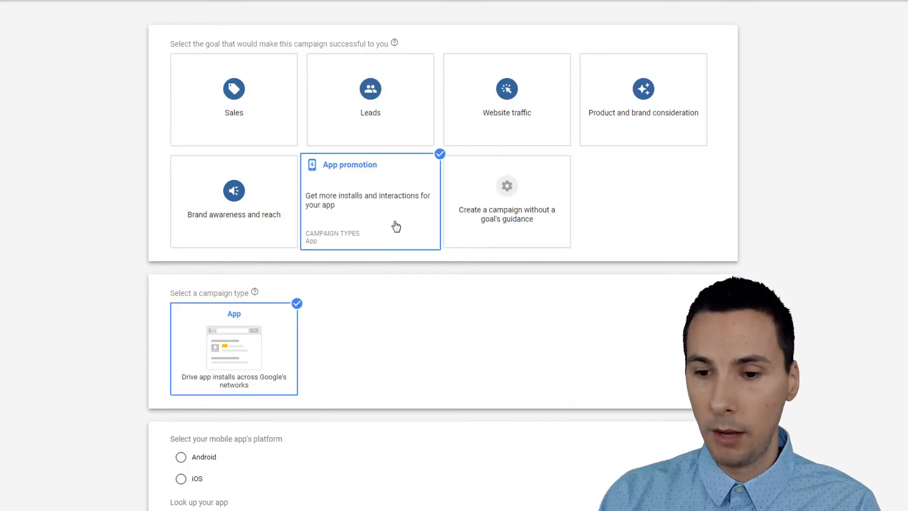
{"action": "scroll", "coordinate": [396, 227], "scroll_direction": "down", "scroll_amount": 1}
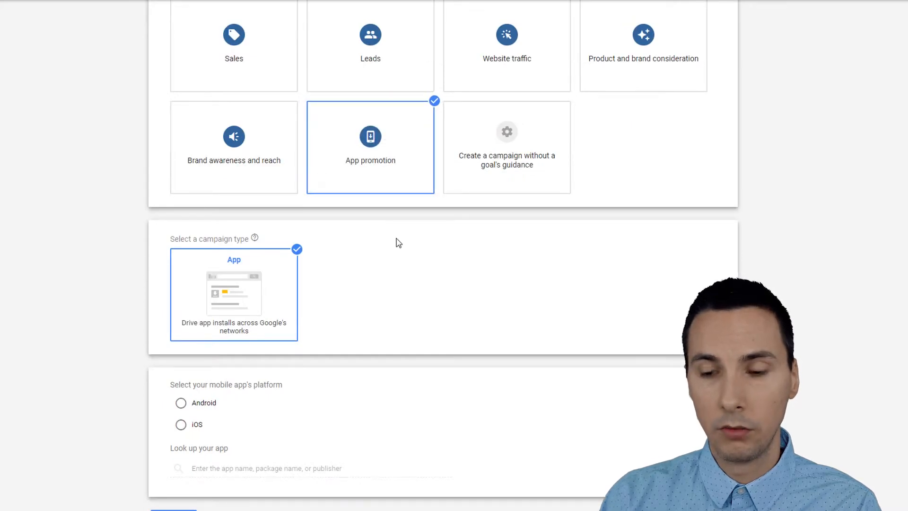
{"action": "scroll", "coordinate": [374, 121], "scroll_direction": "up", "scroll_amount": 1}
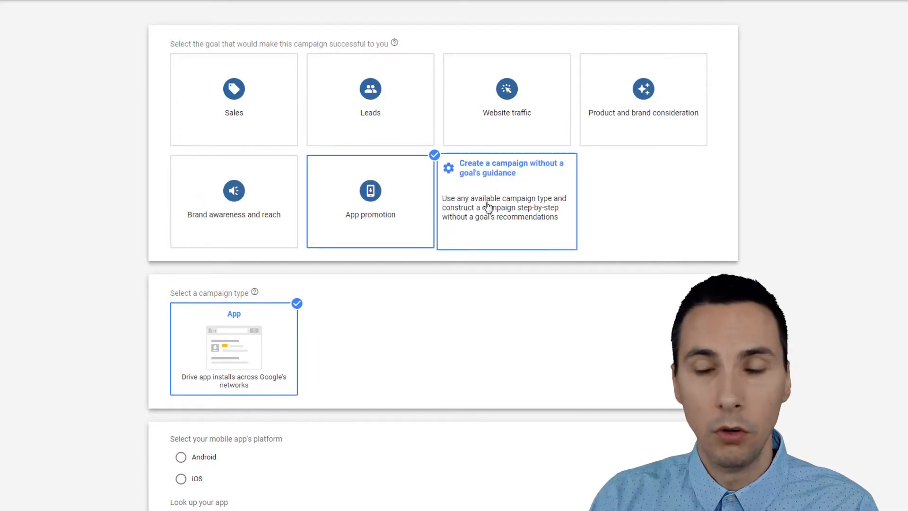
Open the settings of a Video campaign with the Leads goal to check its subtype, and leave without saving.
{"action": "left_click", "coordinate": [404, 117]}
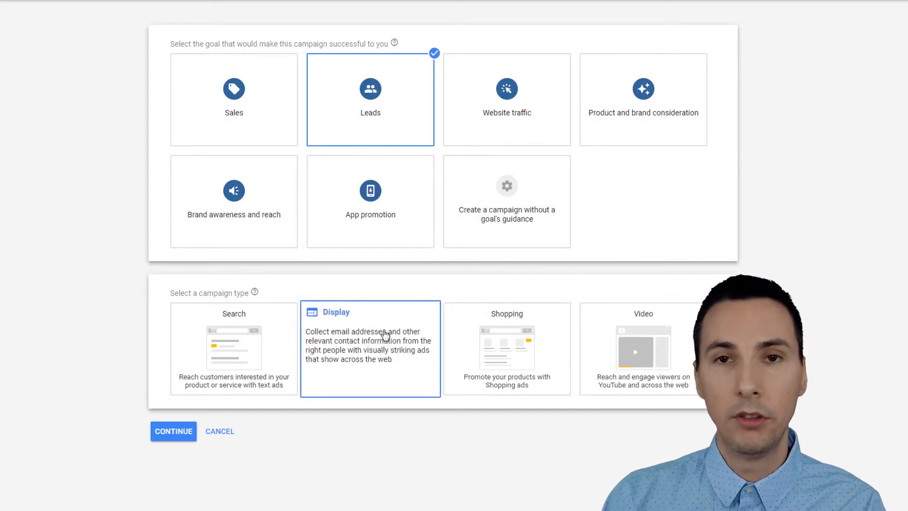
{"action": "left_click", "coordinate": [658, 346]}
{"action": "scroll", "coordinate": [614, 250], "scroll_direction": "down", "scroll_amount": 2}
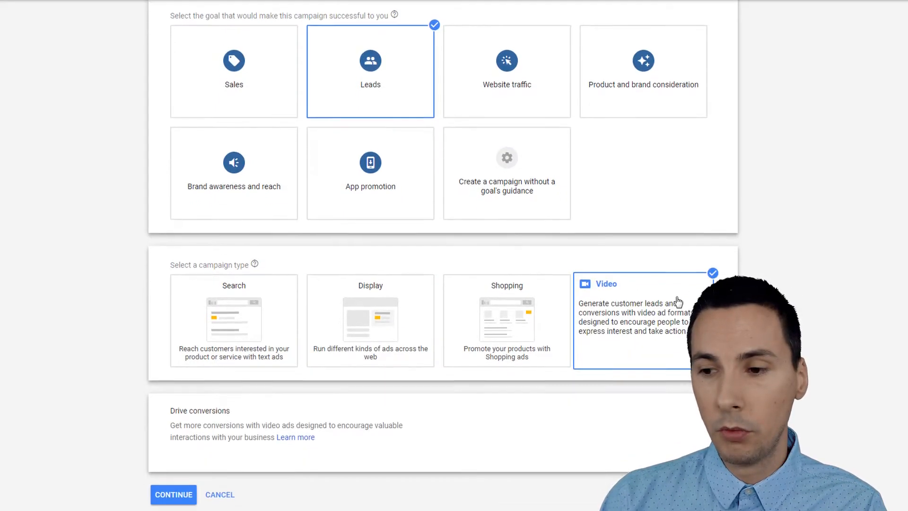
{"action": "left_click", "coordinate": [172, 450]}
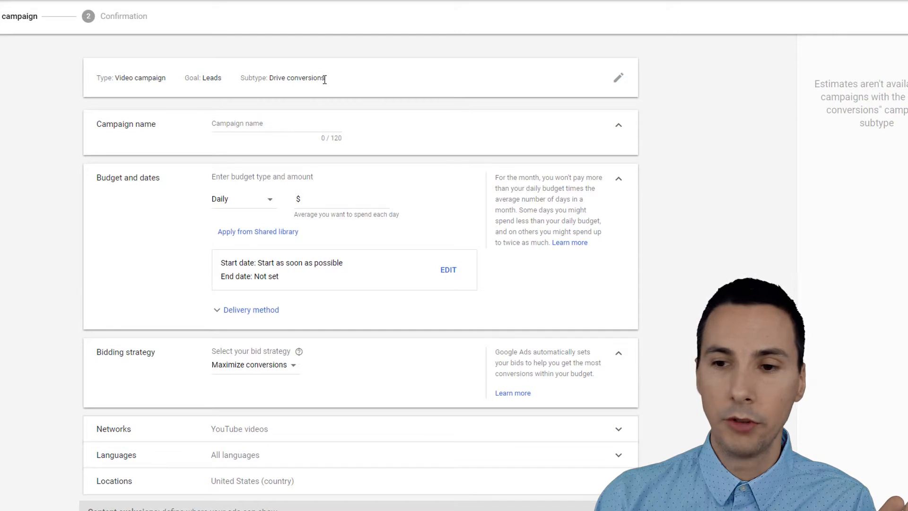
{"action": "left_click", "coordinate": [273, 79]}
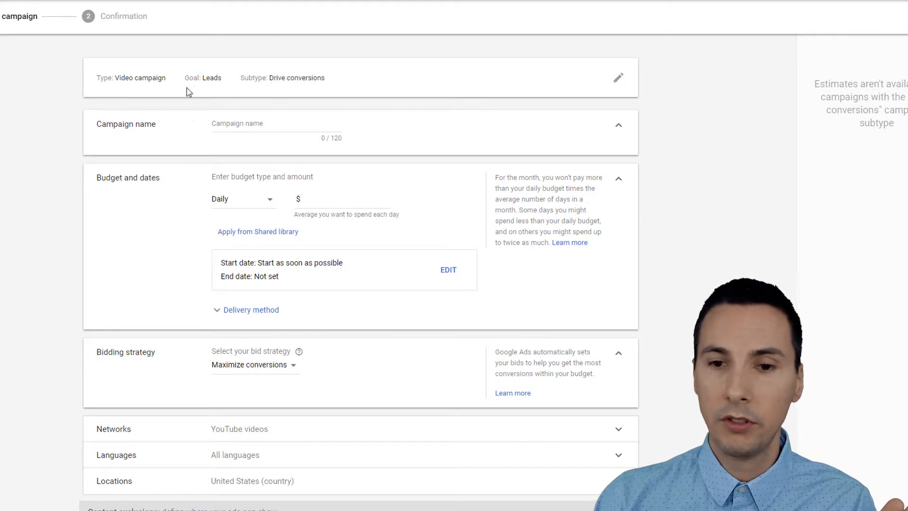
{"action": "key", "text": "alt+Left"}
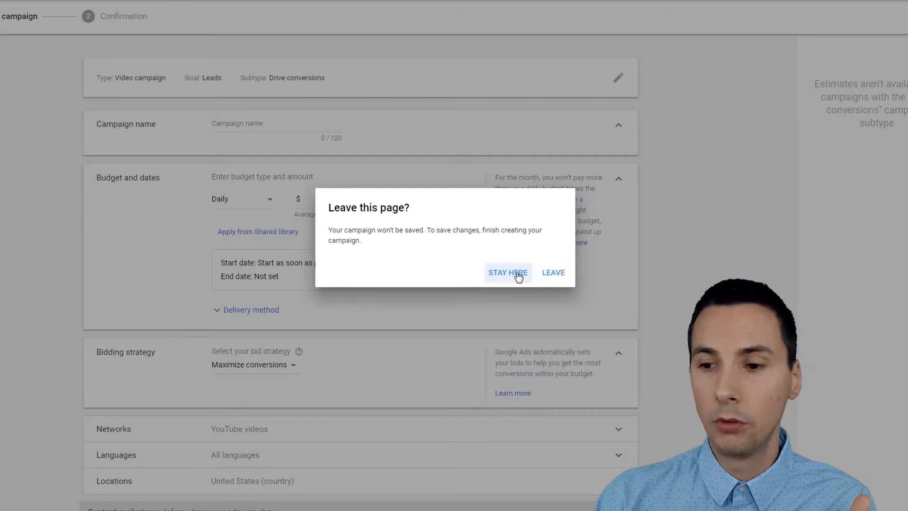
{"action": "left_click", "coordinate": [548, 272]}
Choose the Website traffic goal with the Video campaign type, continue to the campaign settings and check the subtype.
{"action": "left_click", "coordinate": [523, 122]}
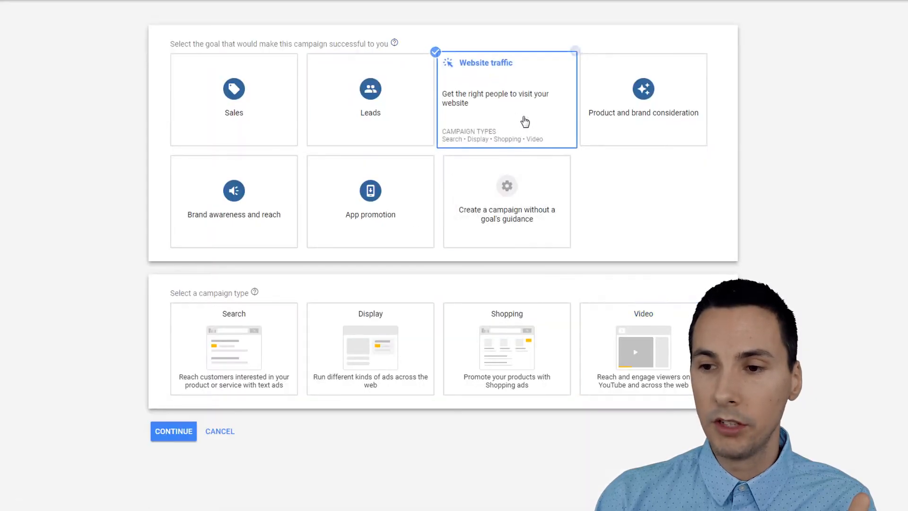
{"action": "left_click", "coordinate": [659, 314]}
{"action": "scroll", "coordinate": [440, 412], "scroll_direction": "down", "scroll_amount": 1}
{"action": "left_click", "coordinate": [174, 492]}
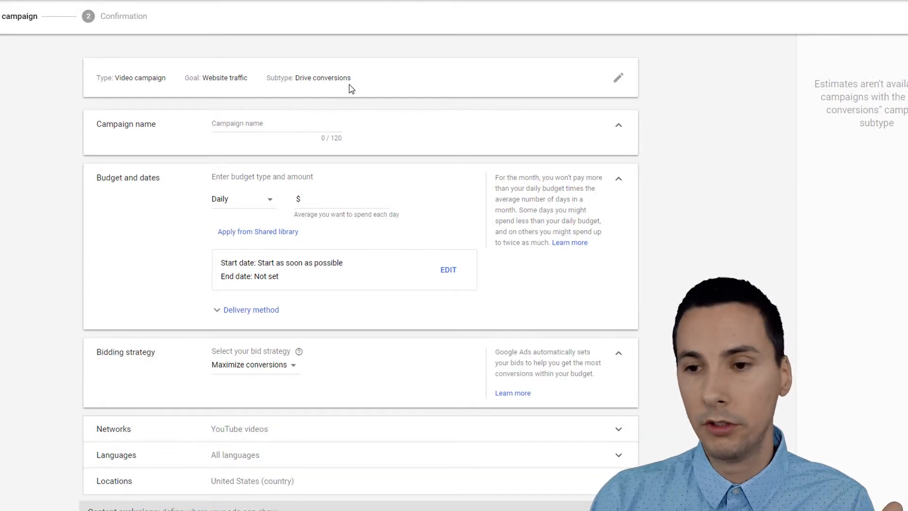
{"action": "left_click_drag", "start_coordinate": [351, 80], "coordinate": [298, 81]}
{"action": "left_click", "coordinate": [332, 93]}
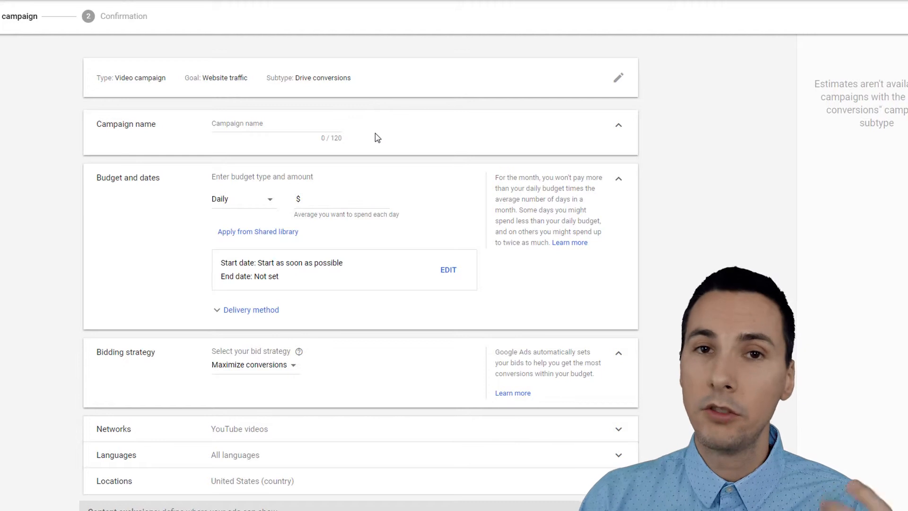
Look through the campaign name and budget type settings and expand the delivery method options.
{"action": "scroll", "coordinate": [387, 170], "scroll_direction": "down", "scroll_amount": 2}
{"action": "scroll", "coordinate": [387, 171], "scroll_direction": "up", "scroll_amount": 2}
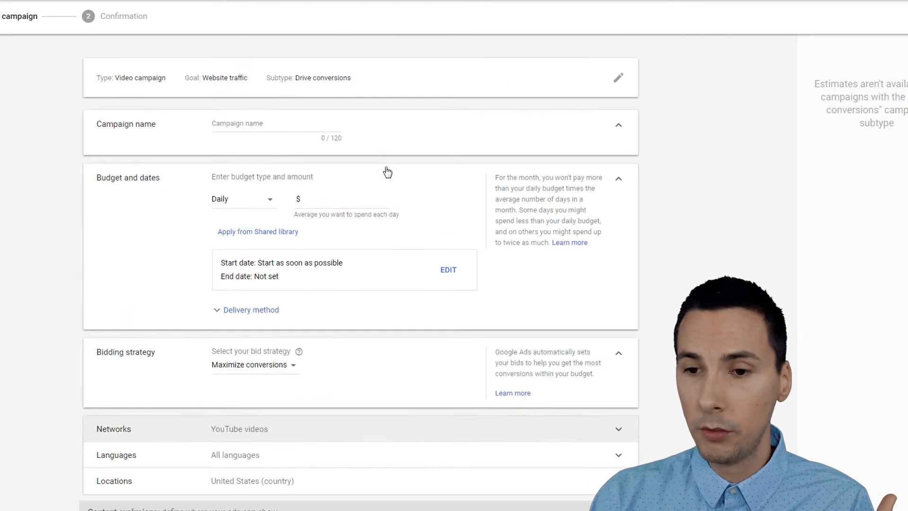
{"action": "left_click", "coordinate": [254, 133]}
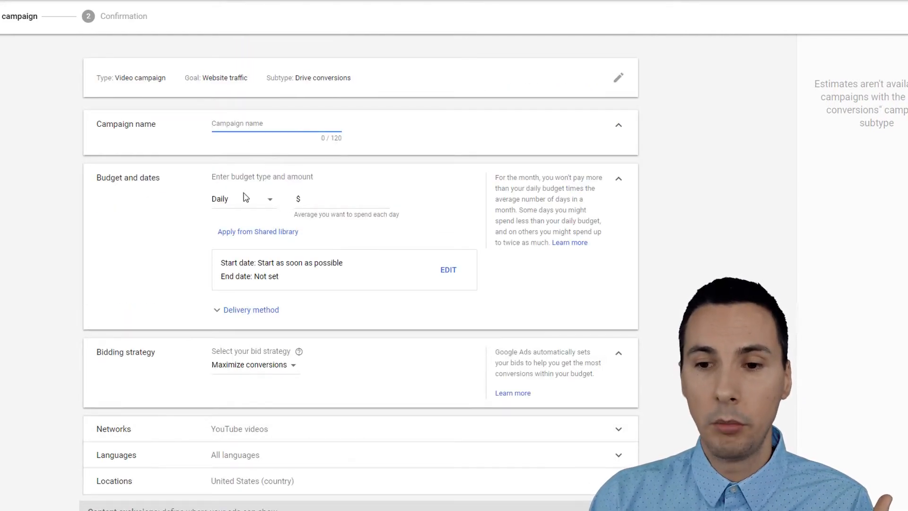
{"action": "left_click", "coordinate": [244, 200]}
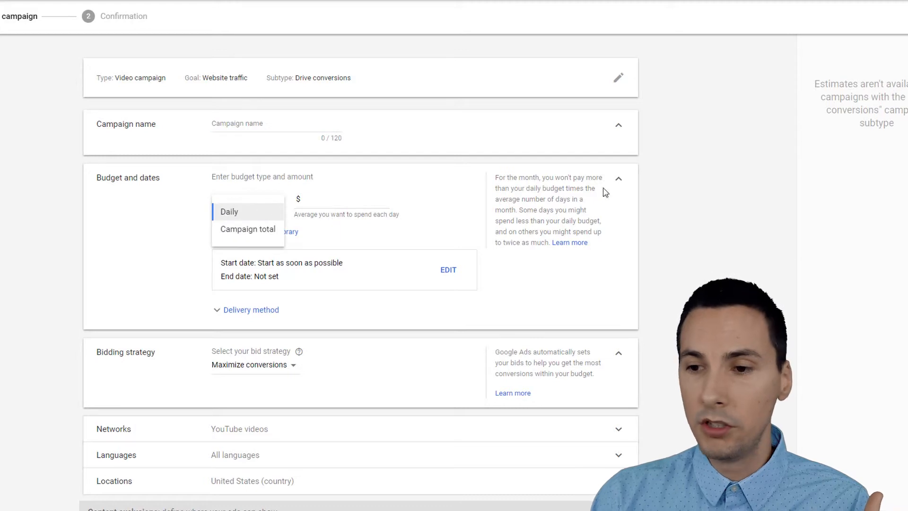
{"action": "left_click", "coordinate": [676, 190]}
{"action": "scroll", "coordinate": [686, 199], "scroll_direction": "down", "scroll_amount": 2}
{"action": "left_click", "coordinate": [251, 310]}
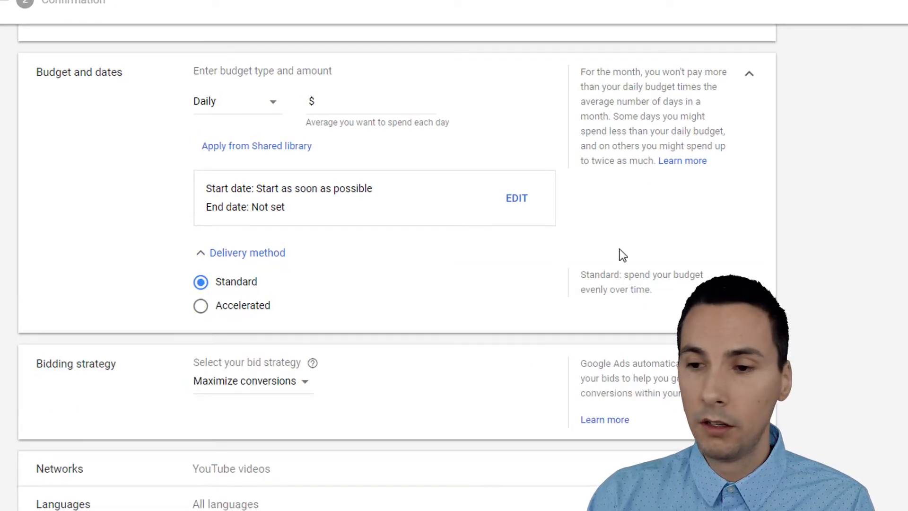
Examine the available bidding strategies, leaving Maximize conversions selected, and review the campaign's goal and budget settings.
{"action": "scroll", "coordinate": [733, 246], "scroll_direction": "down", "scroll_amount": 3}
{"action": "left_click", "coordinate": [263, 248]}
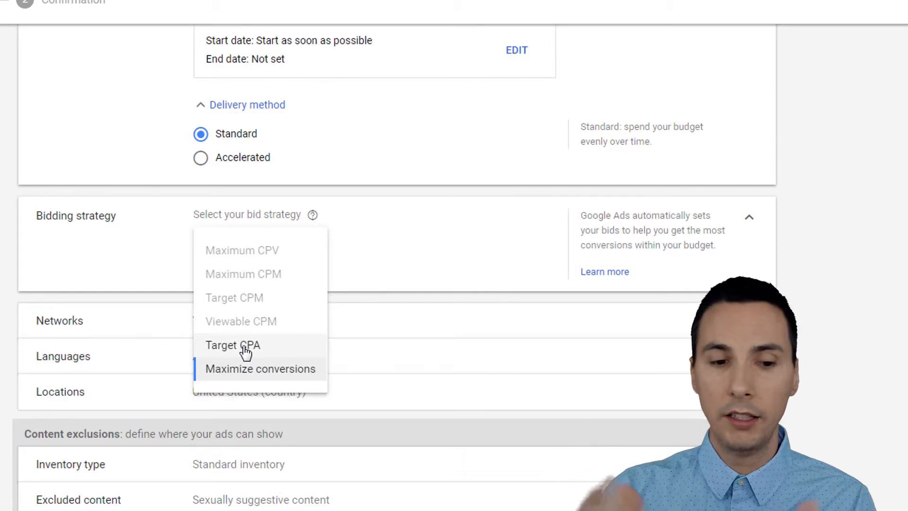
{"action": "scroll", "coordinate": [766, 135], "scroll_direction": "up", "scroll_amount": 6}
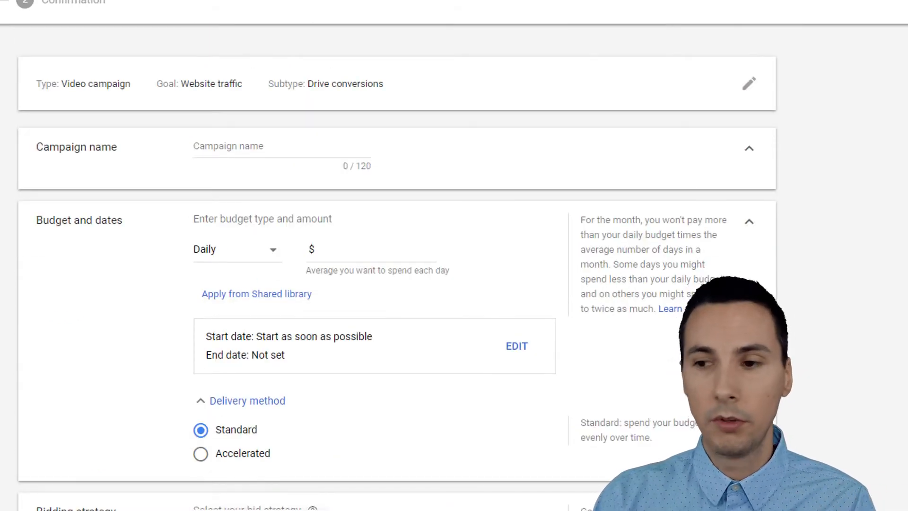
{"action": "scroll", "coordinate": [802, 245], "scroll_direction": "down", "scroll_amount": 3}
{"action": "scroll", "coordinate": [756, 222], "scroll_direction": "up", "scroll_amount": 3}
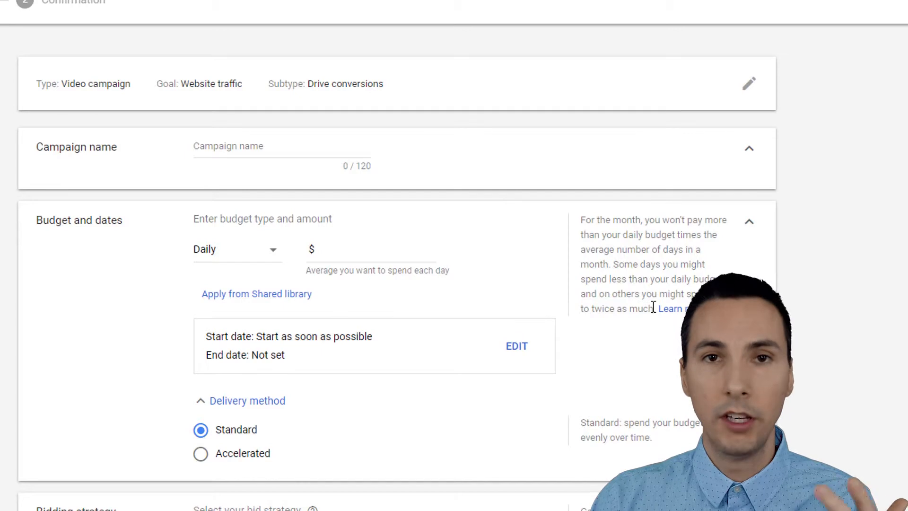
Expand the Networks settings and examine the availability of YouTube search results, YouTube videos and Display Network video partners.
{"action": "scroll", "coordinate": [656, 300], "scroll_direction": "down", "scroll_amount": 3}
{"action": "scroll", "coordinate": [655, 298], "scroll_direction": "down", "scroll_amount": 5}
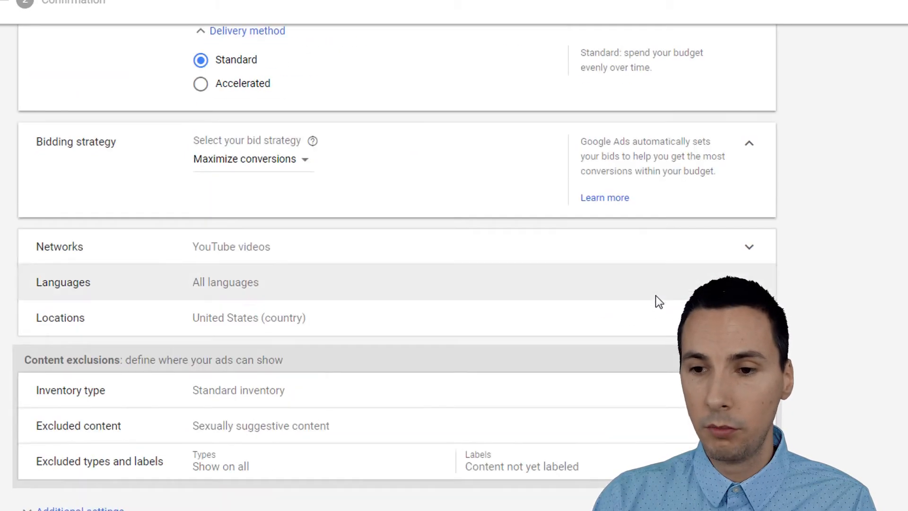
{"action": "left_click", "coordinate": [350, 246]}
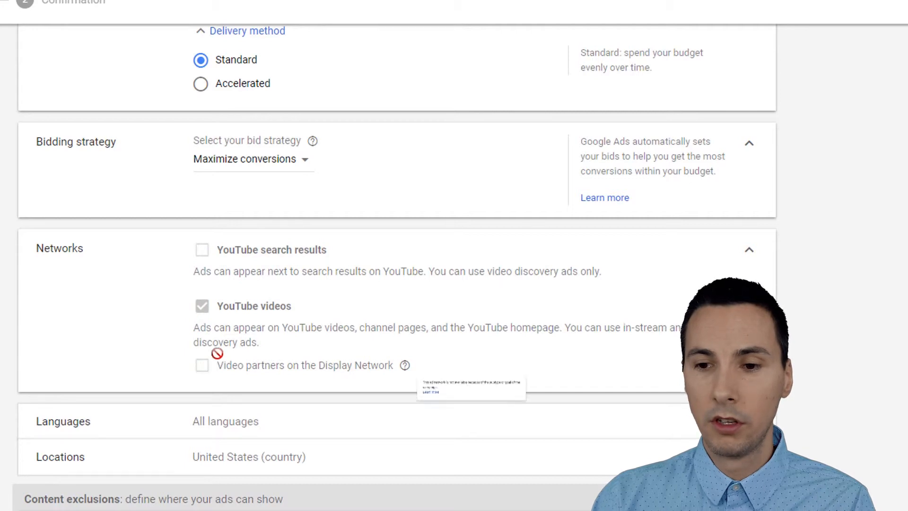
{"action": "mouse_move", "coordinate": [273, 250]}
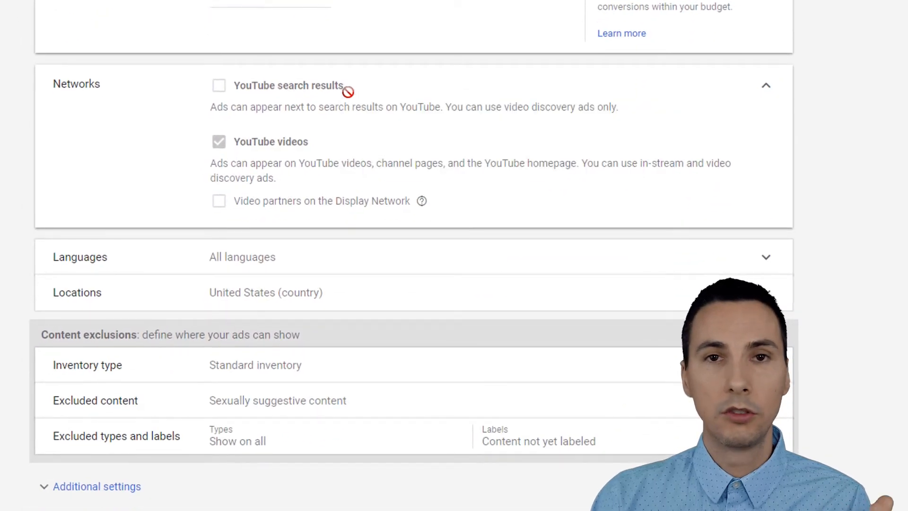
{"action": "mouse_move", "coordinate": [311, 79]}
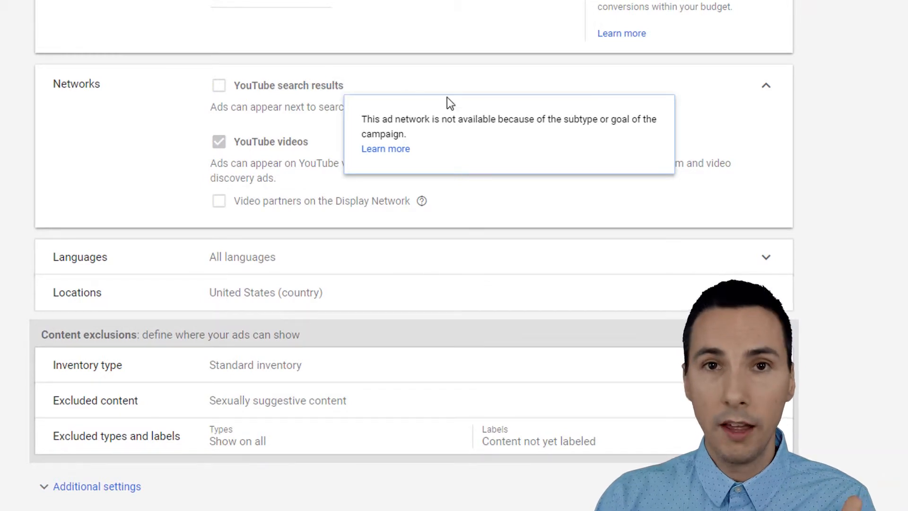
{"action": "scroll", "coordinate": [853, 91], "scroll_direction": "down", "scroll_amount": 3}
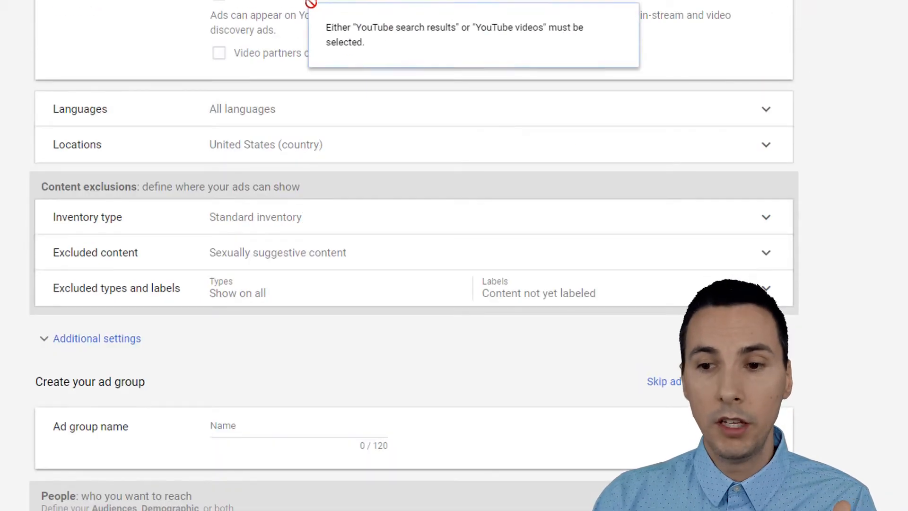
{"action": "scroll", "coordinate": [299, 187], "scroll_direction": "up", "scroll_amount": 4}
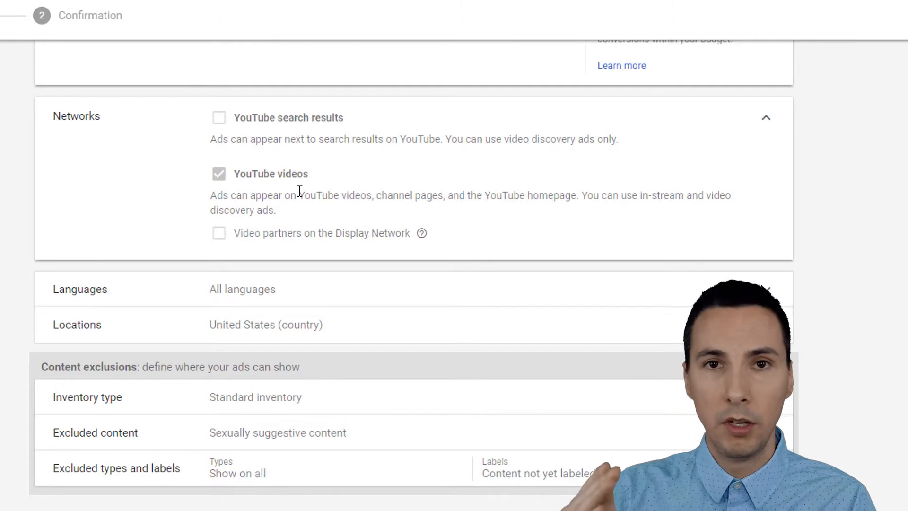
Collapse the Networks settings and examine the Languages and Locations targeting options, keeping All languages and United States.
{"action": "left_click", "coordinate": [766, 125]}
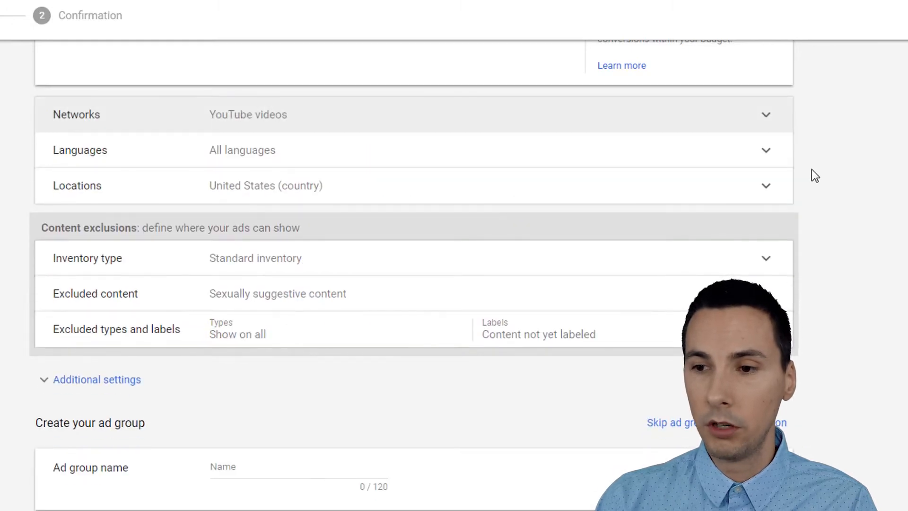
{"action": "scroll", "coordinate": [353, 145], "scroll_direction": "up", "scroll_amount": 2}
{"action": "left_click", "coordinate": [279, 224]}
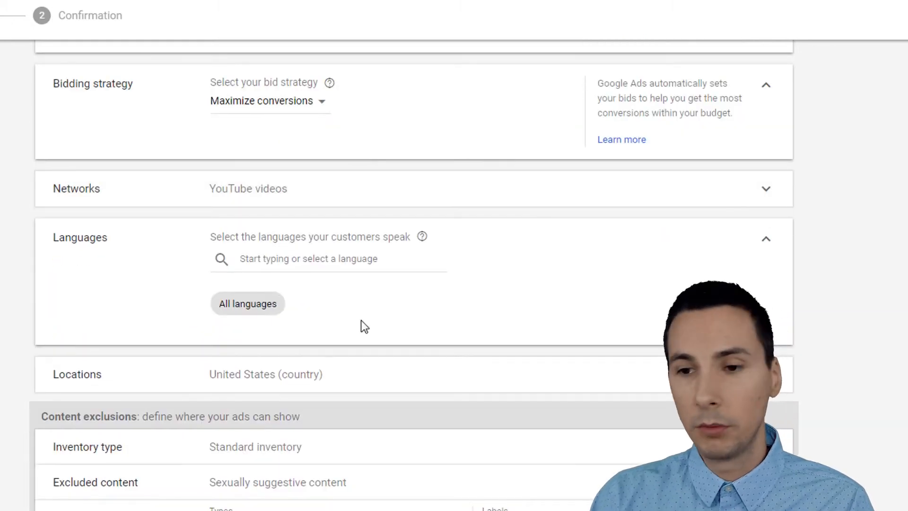
{"action": "left_click_drag", "start_coordinate": [785, 213], "coordinate": [769, 239]}
{"action": "left_click", "coordinate": [766, 239]}
{"action": "left_click", "coordinate": [189, 260]}
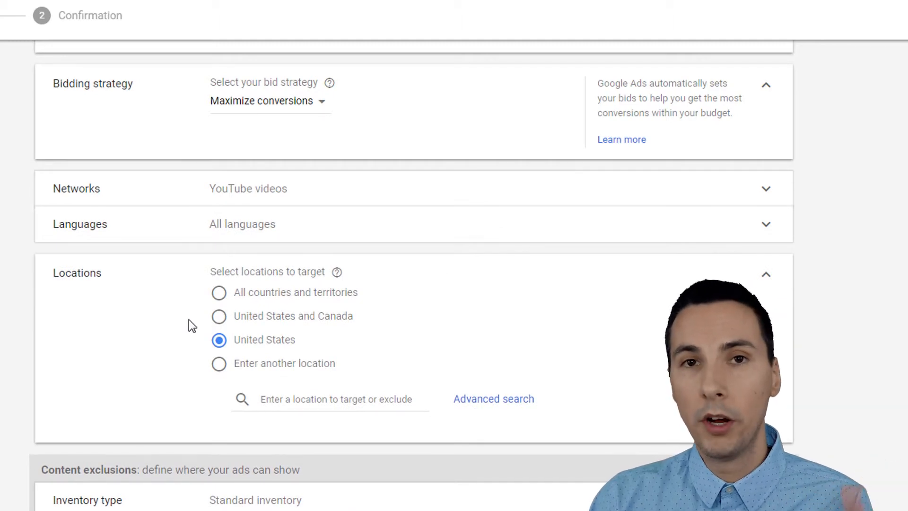
{"action": "left_click", "coordinate": [766, 276]}
Examine the content exclusion settings that define where the ads can show.
{"action": "scroll", "coordinate": [385, 328], "scroll_direction": "down", "scroll_amount": 3}
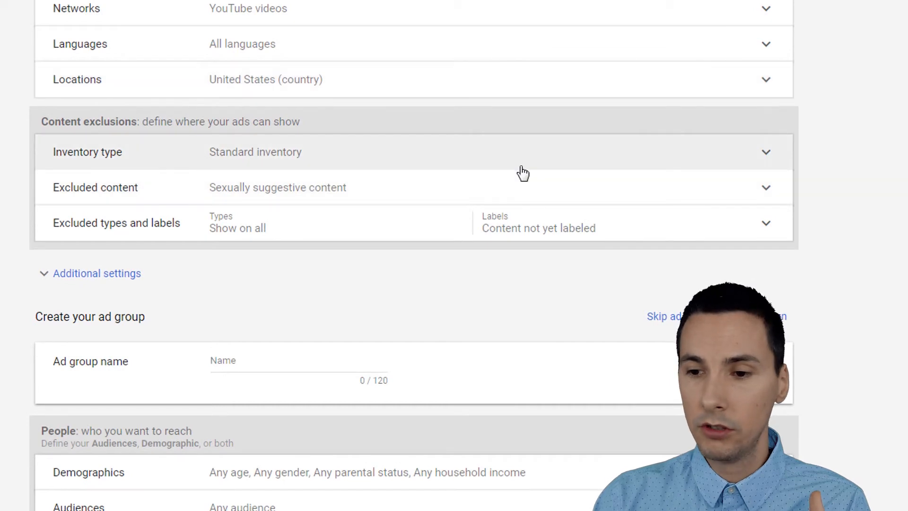
{"action": "left_click", "coordinate": [518, 165]}
{"action": "left_click", "coordinate": [750, 169]}
{"action": "scroll", "coordinate": [739, 156], "scroll_direction": "down", "scroll_amount": 2}
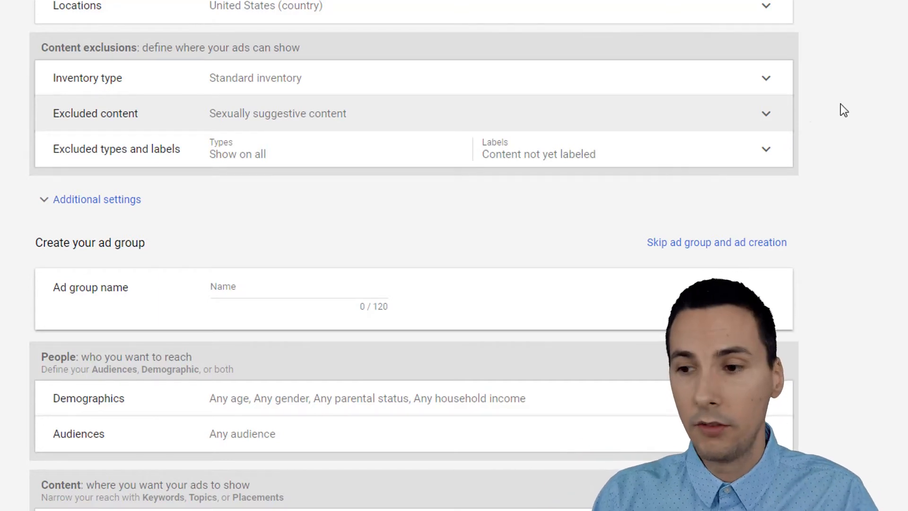
{"action": "scroll", "coordinate": [844, 111], "scroll_direction": "down", "scroll_amount": 3}
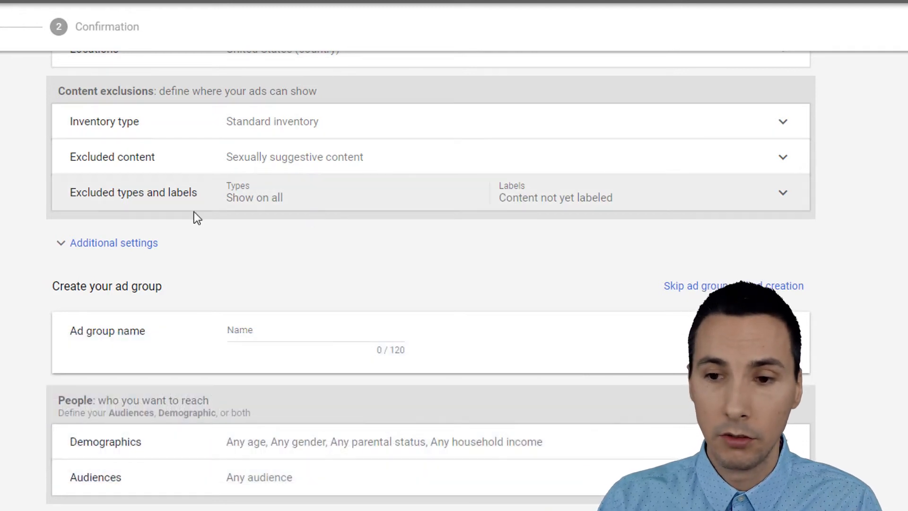
Expand the additional settings and examine the device targeting options, keeping all eligible devices.
{"action": "left_click", "coordinate": [144, 243]}
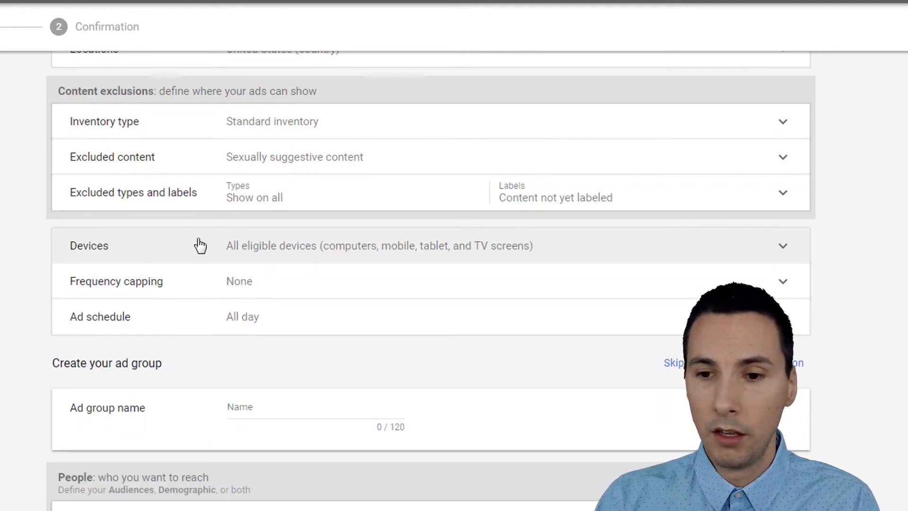
{"action": "left_click", "coordinate": [283, 247]}
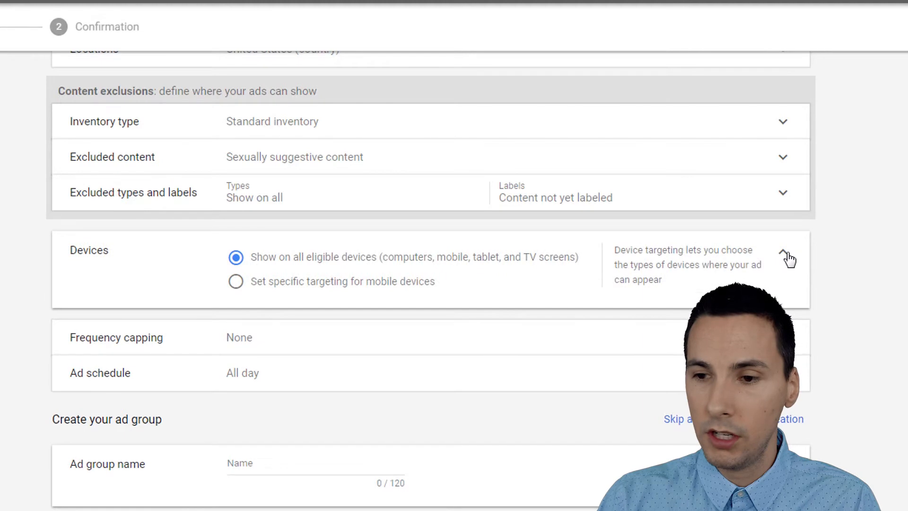
{"action": "left_click", "coordinate": [786, 258]}
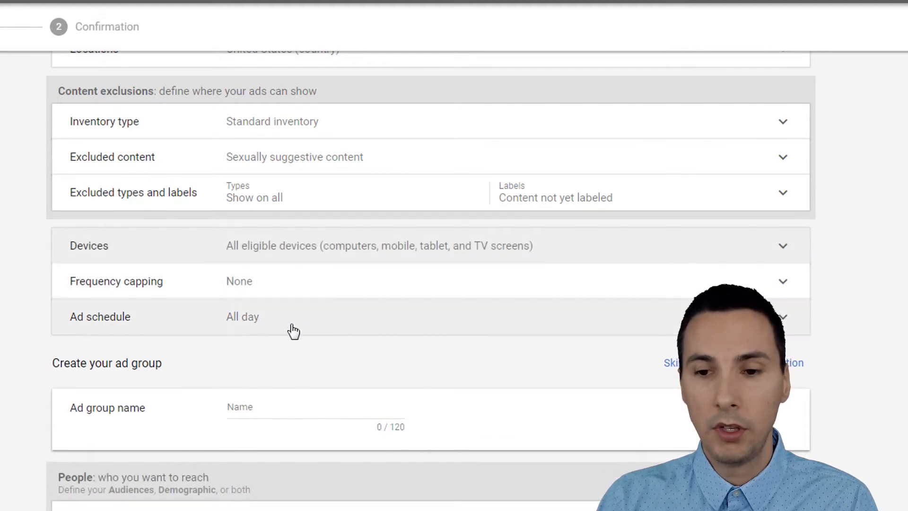
{"action": "scroll", "coordinate": [830, 259], "scroll_direction": "down", "scroll_amount": 5}
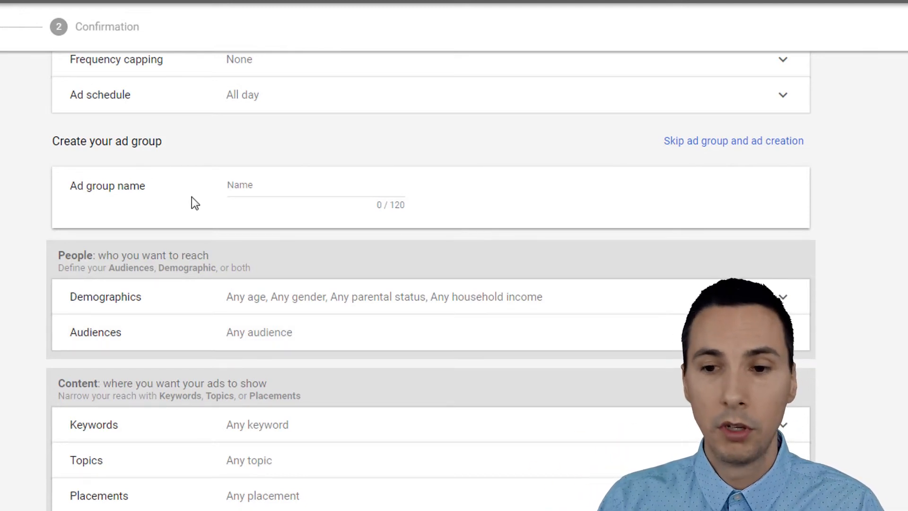
Review the ad group name field and the People and Content sections, and examine the Audiences targeting categories.
{"action": "left_click", "coordinate": [290, 195]}
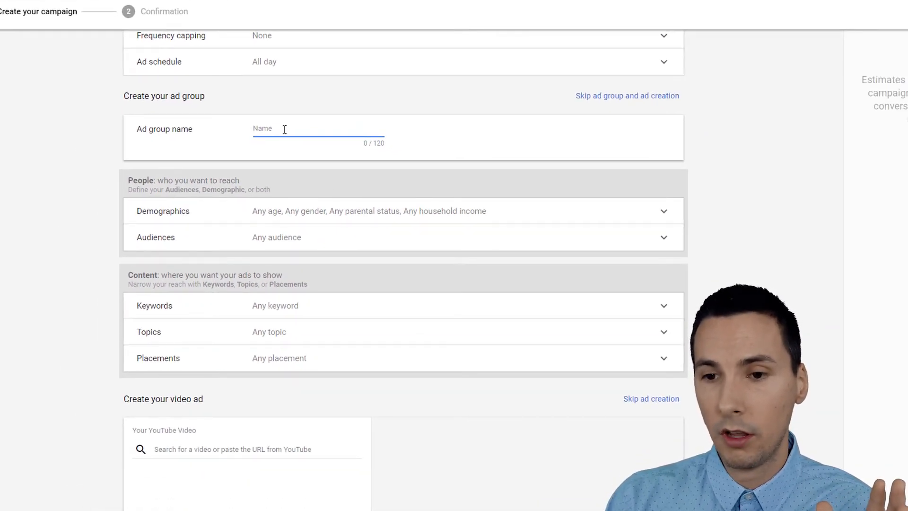
{"action": "scroll", "coordinate": [282, 288], "scroll_direction": "down", "scroll_amount": 1}
{"action": "scroll", "coordinate": [282, 288], "scroll_direction": "down", "scroll_amount": 1}
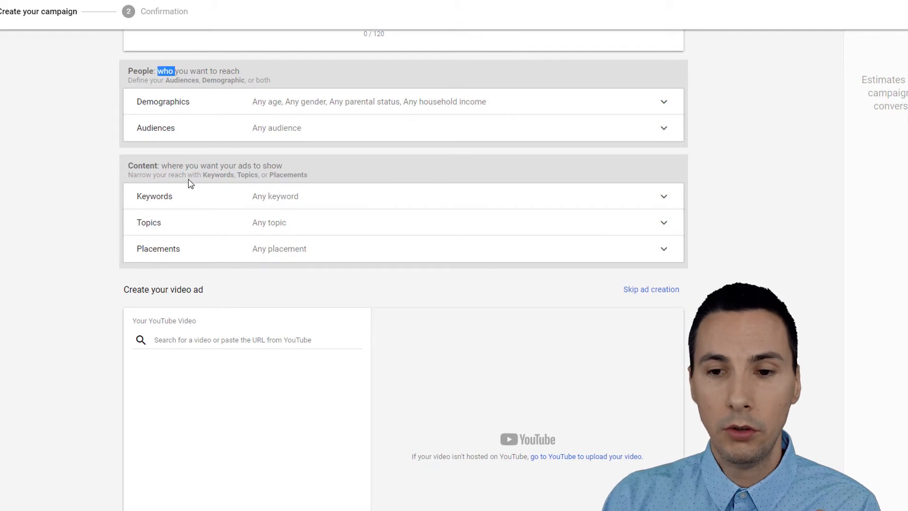
{"action": "double_click", "coordinate": [174, 164]}
{"action": "left_click", "coordinate": [170, 67]}
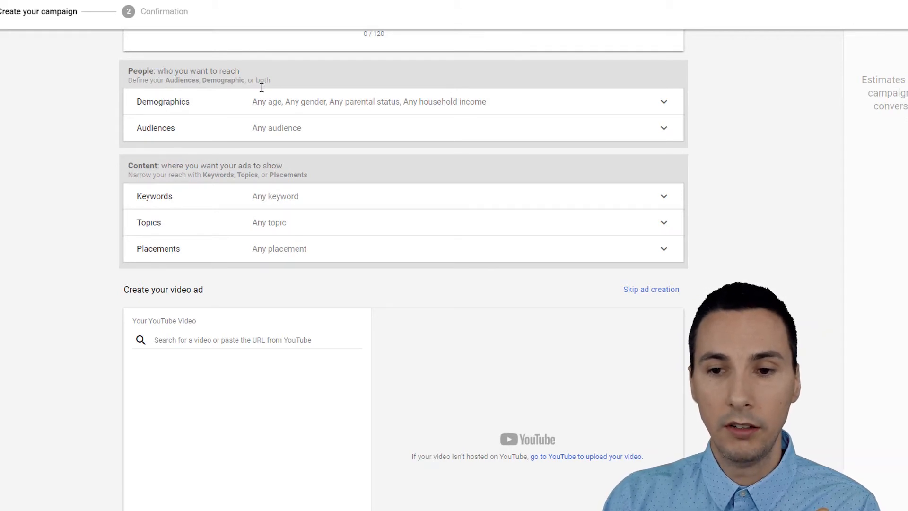
{"action": "left_click", "coordinate": [285, 132]}
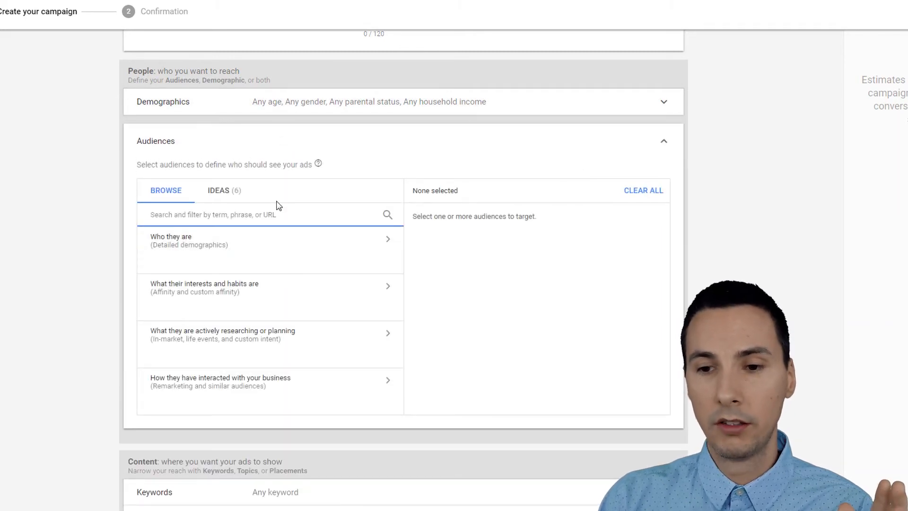
{"action": "left_click", "coordinate": [664, 141]}
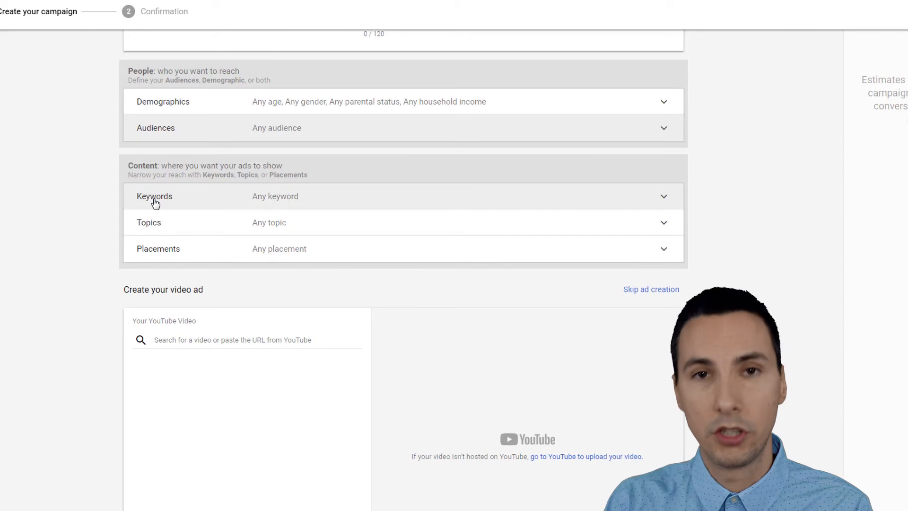
Look through the Topics available for content targeting without selecting any, and collapse the list.
{"action": "left_click", "coordinate": [280, 231]}
{"action": "scroll", "coordinate": [339, 287], "scroll_direction": "down", "scroll_amount": 10}
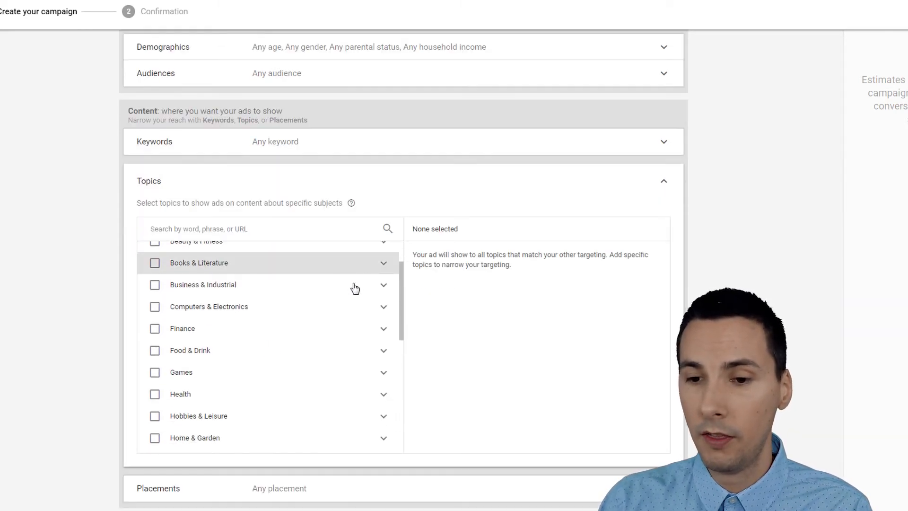
{"action": "scroll", "coordinate": [325, 311], "scroll_direction": "down", "scroll_amount": 5}
{"action": "scroll", "coordinate": [324, 293], "scroll_direction": "up", "scroll_amount": 8}
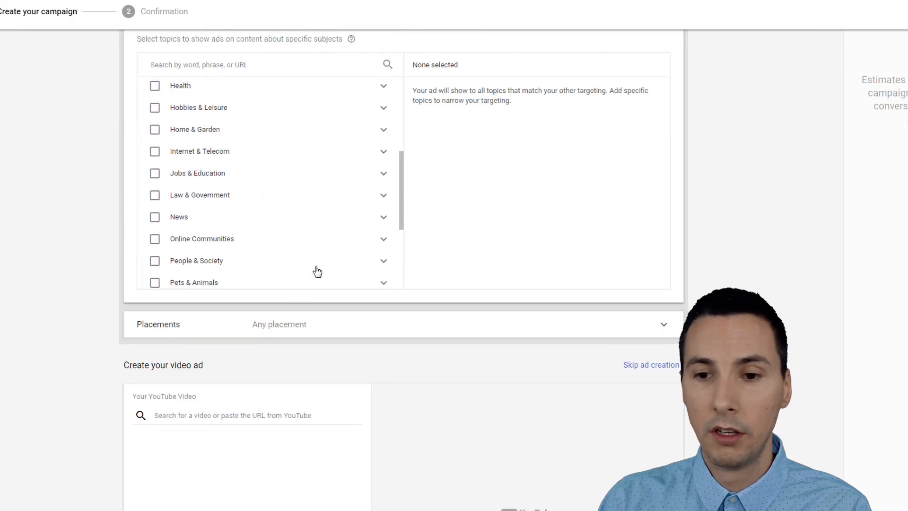
{"action": "scroll", "coordinate": [317, 272], "scroll_direction": "up", "scroll_amount": 10}
{"action": "scroll", "coordinate": [319, 270], "scroll_direction": "down", "scroll_amount": 2}
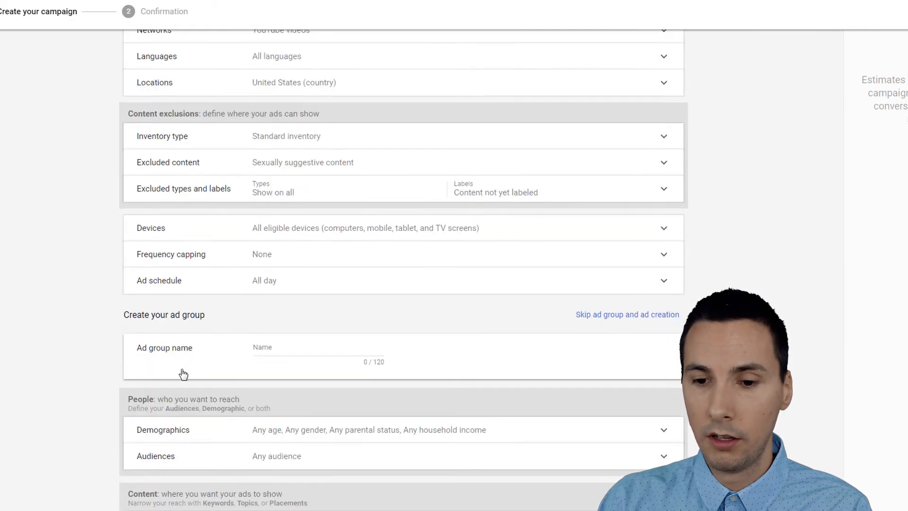
{"action": "scroll", "coordinate": [276, 345], "scroll_direction": "down", "scroll_amount": 3}
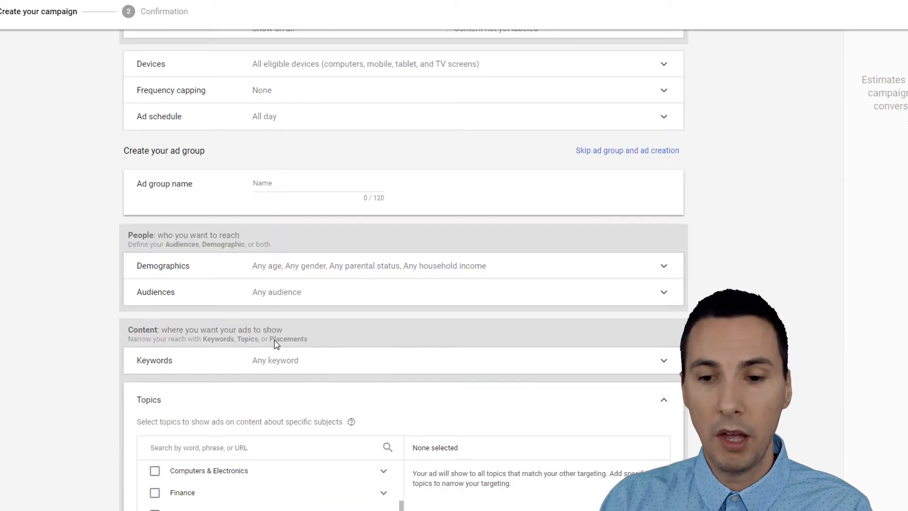
{"action": "left_click", "coordinate": [194, 333]}
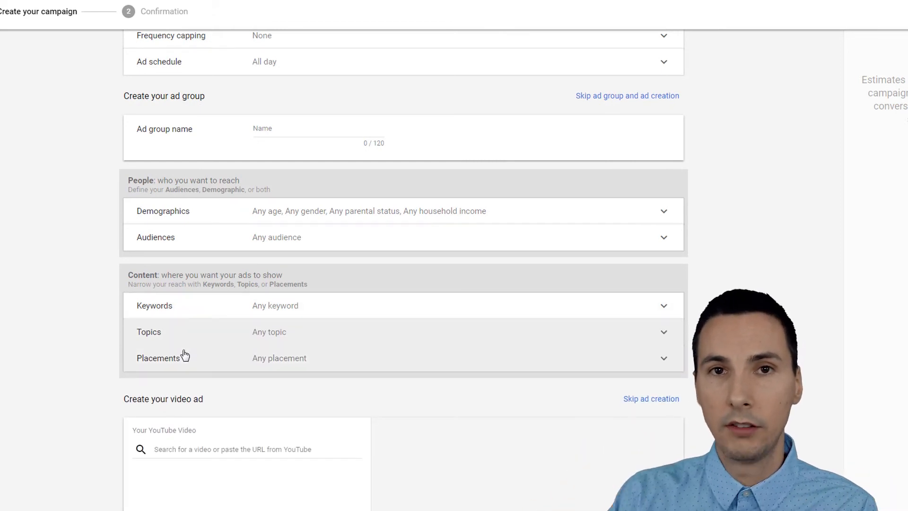
Examine the Placements targeting options for the ad group, leaving any placement allowed.
{"action": "scroll", "coordinate": [185, 355], "scroll_direction": "down", "scroll_amount": 2}
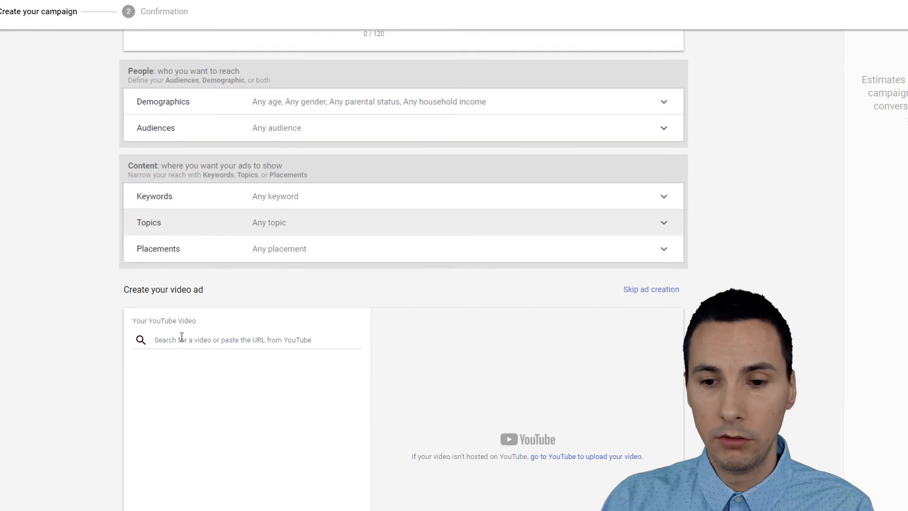
{"action": "left_click", "coordinate": [192, 254]}
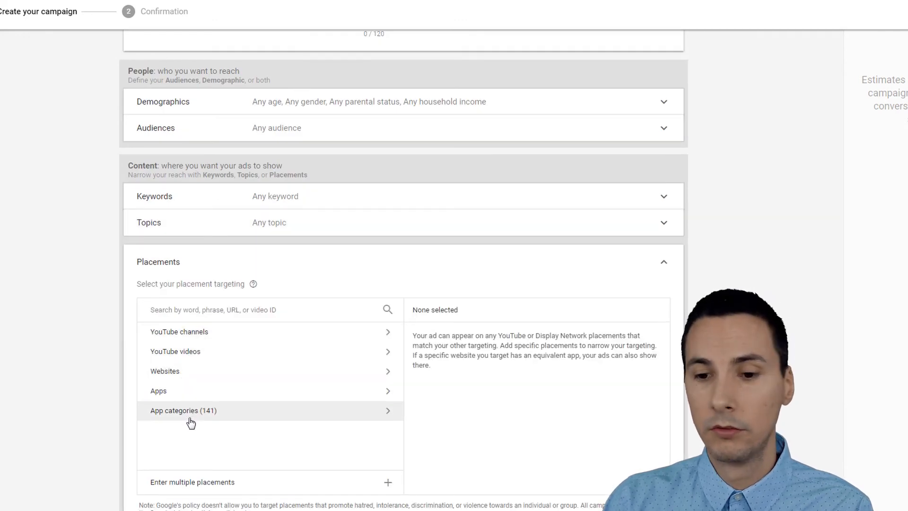
{"action": "left_click", "coordinate": [665, 267]}
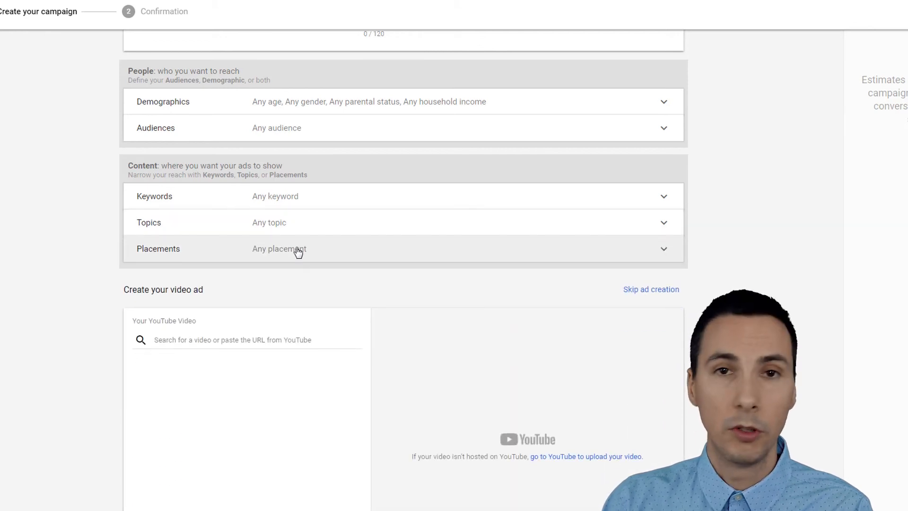
Search for "abc" as the ad's YouTube video and choose the Cocomelon - Nursery Rhymes "ABC SONG" video.
{"action": "scroll", "coordinate": [298, 252], "scroll_direction": "down", "scroll_amount": 1}
{"action": "left_click", "coordinate": [247, 286]}
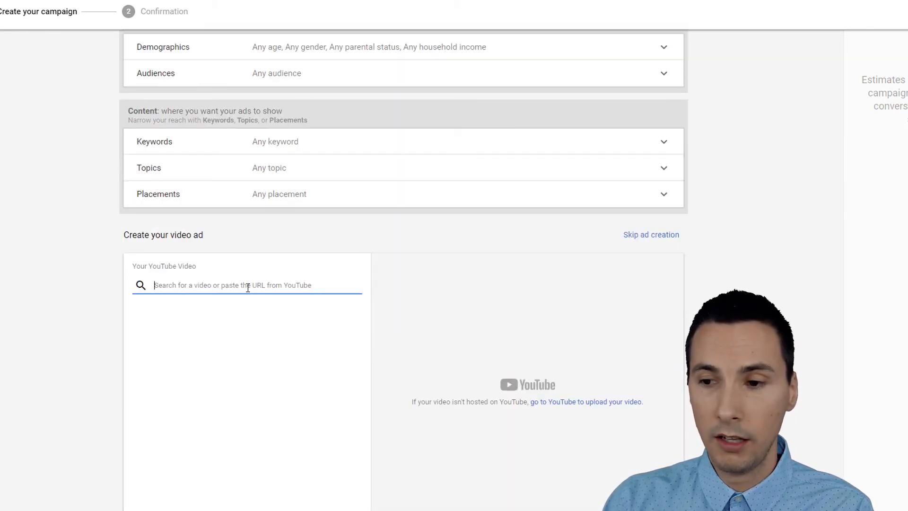
{"action": "scroll", "coordinate": [275, 218], "scroll_direction": "down", "scroll_amount": 2}
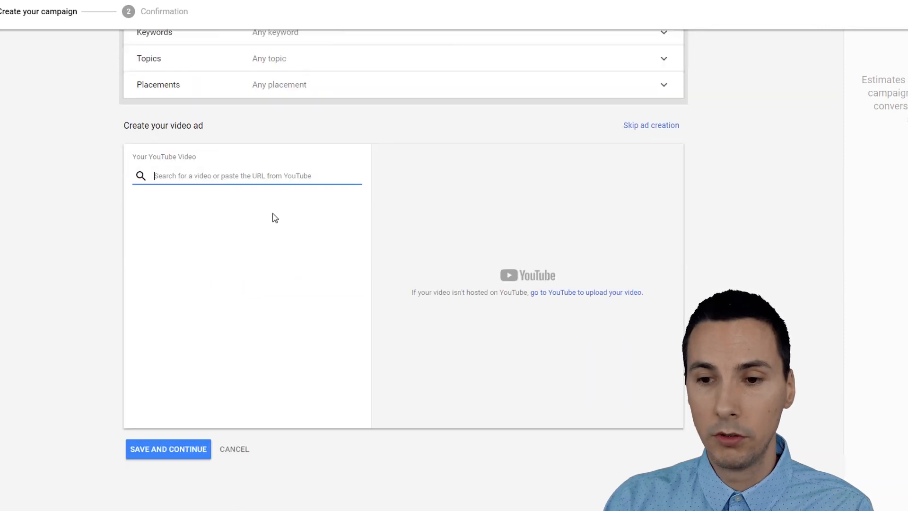
{"action": "type", "text": "abc"}
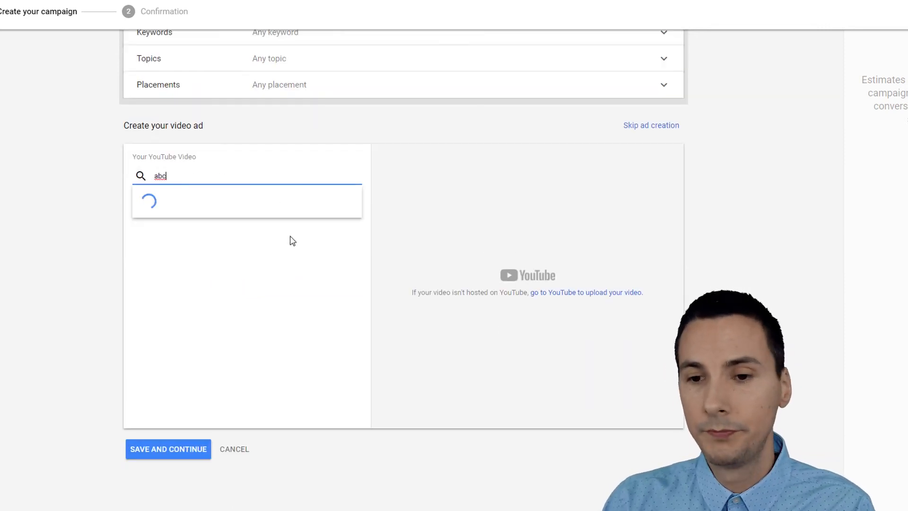
{"action": "left_click", "coordinate": [246, 208]}
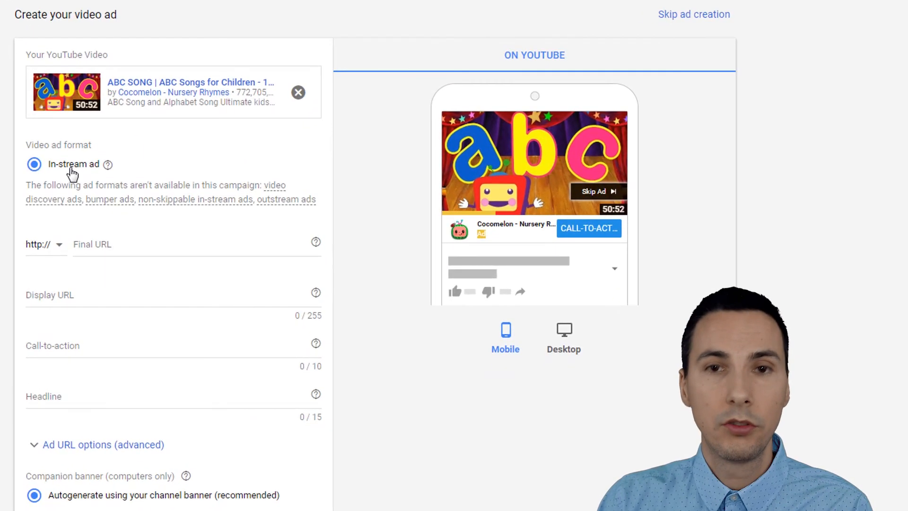
Review the in-stream ad's settings, checking the Display URL, Call-to-action and Headline fields.
{"action": "scroll", "coordinate": [138, 166], "scroll_direction": "down", "scroll_amount": 3}
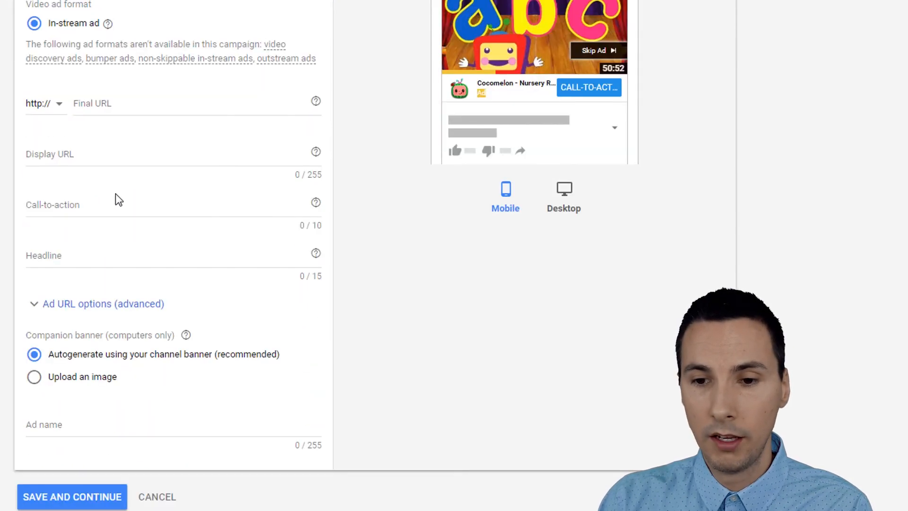
{"action": "left_click", "coordinate": [73, 158]}
{"action": "left_click", "coordinate": [91, 210]}
{"action": "left_click", "coordinate": [84, 255]}
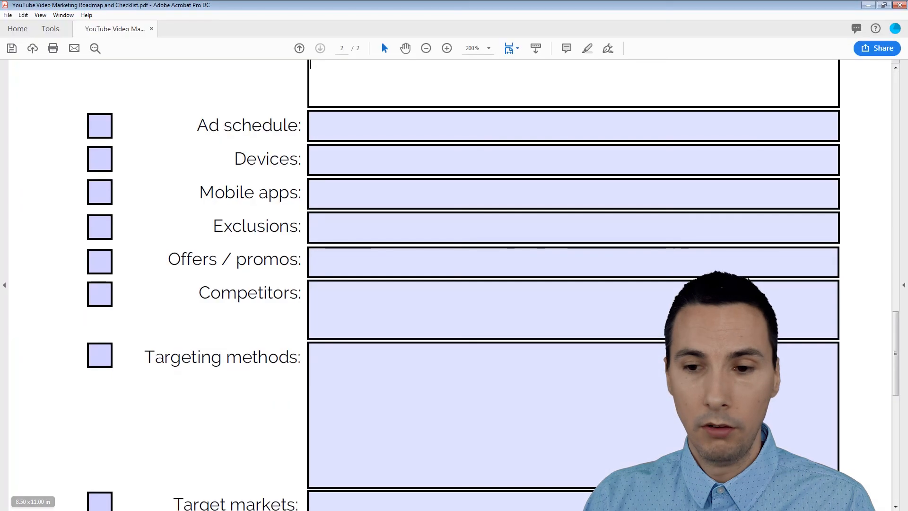
In the YouTube marketing checklist PDF in Adobe Acrobat, review the items from Offers / promos onward and highlight the Targeting methods label.
{"action": "left_click", "coordinate": [371, 269]}
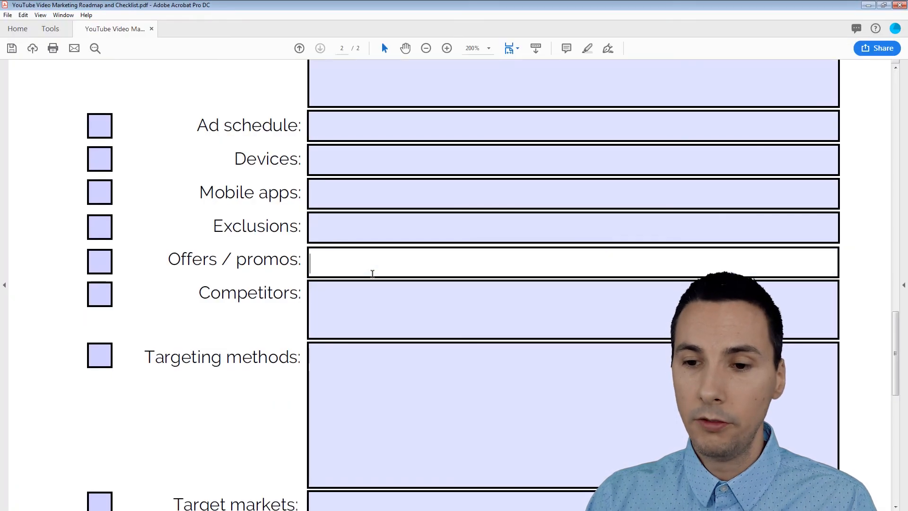
{"action": "scroll", "coordinate": [374, 272], "scroll_direction": "down", "scroll_amount": 6}
{"action": "scroll", "coordinate": [376, 276], "scroll_direction": "down", "scroll_amount": 4}
{"action": "scroll", "coordinate": [376, 276], "scroll_direction": "up", "scroll_amount": 5}
{"action": "scroll", "coordinate": [377, 277], "scroll_direction": "up", "scroll_amount": 2}
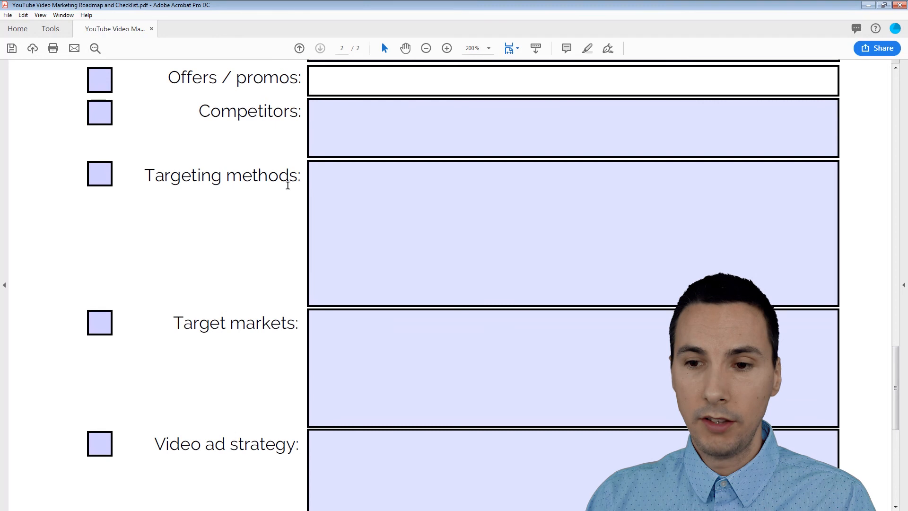
{"action": "left_click_drag", "start_coordinate": [300, 179], "coordinate": [161, 180]}
{"action": "left_click", "coordinate": [393, 209]}
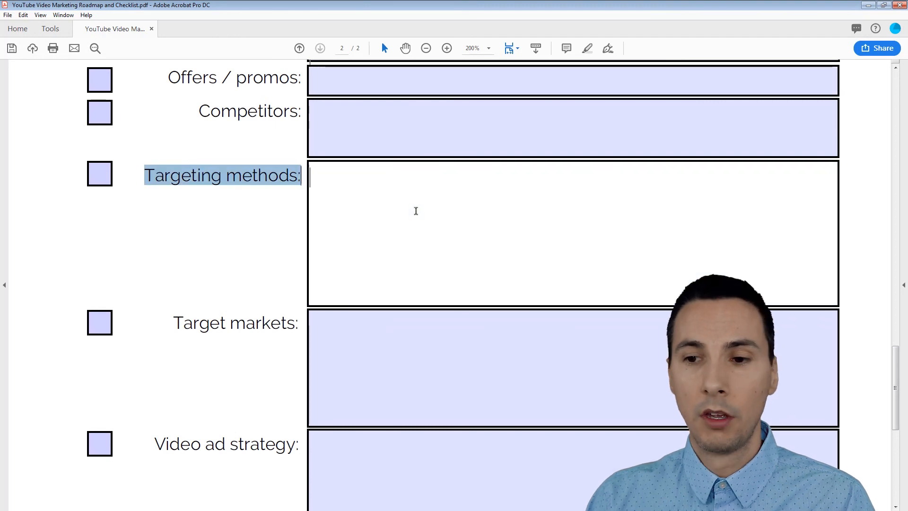